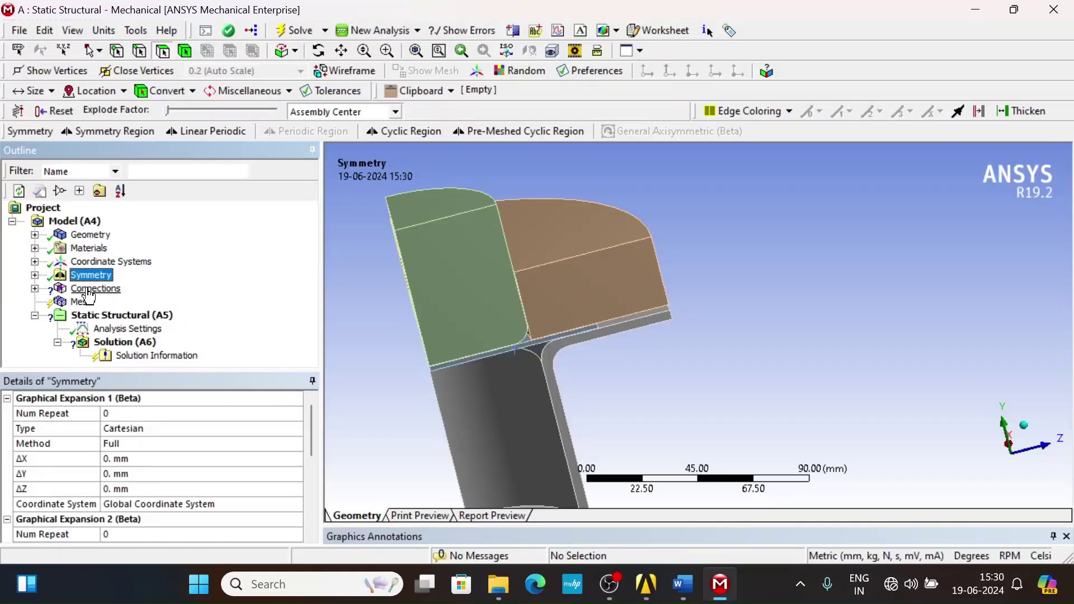
# Delete the automatically generated Contacts group under Connections and confirm the deletion.
pyautogui.click(95, 288)
pyautogui.press('F7')
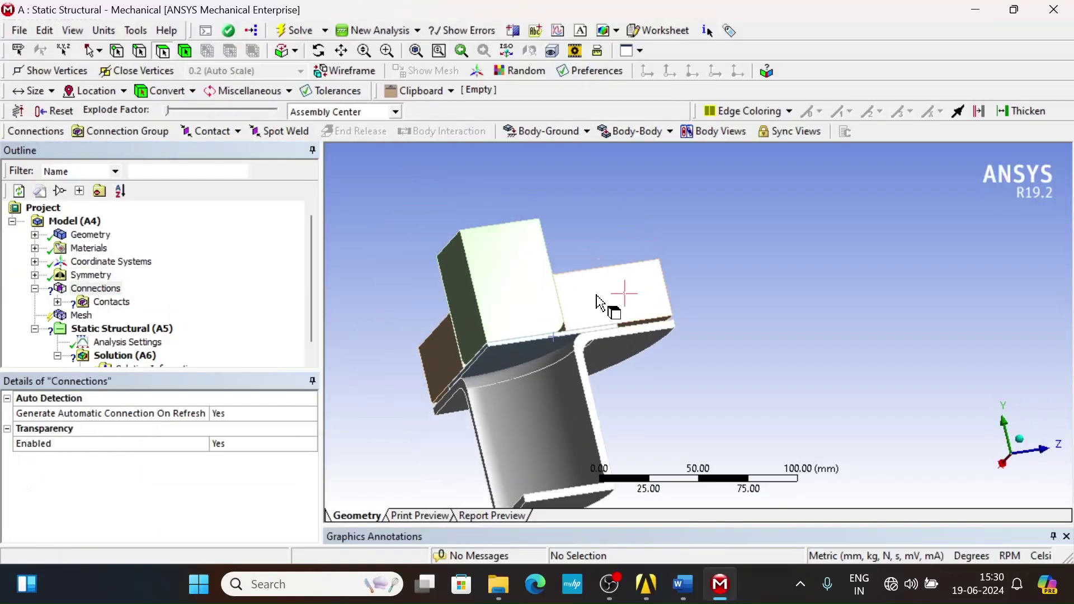
pyautogui.doubleClick(111, 303)
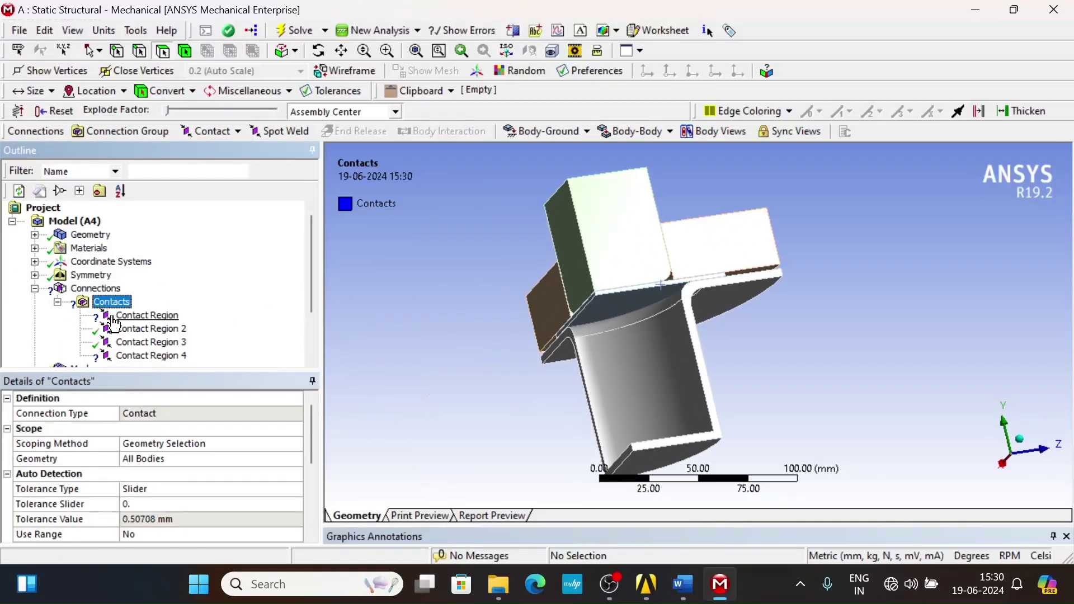
pyautogui.scroll(-1, 150, 325)
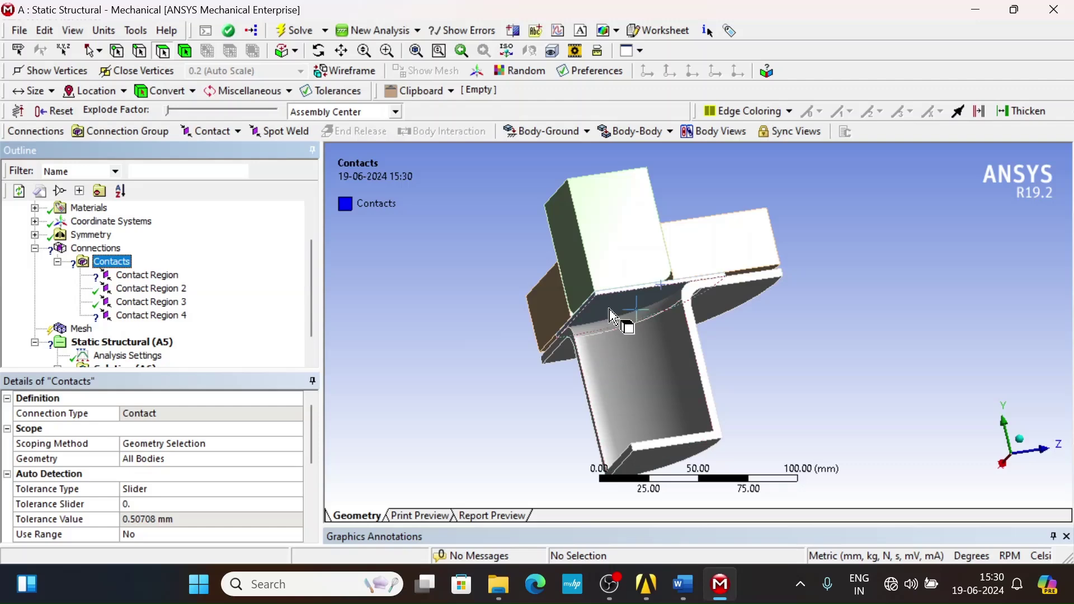
pyautogui.rightClick(99, 271)
pyautogui.click(144, 438)
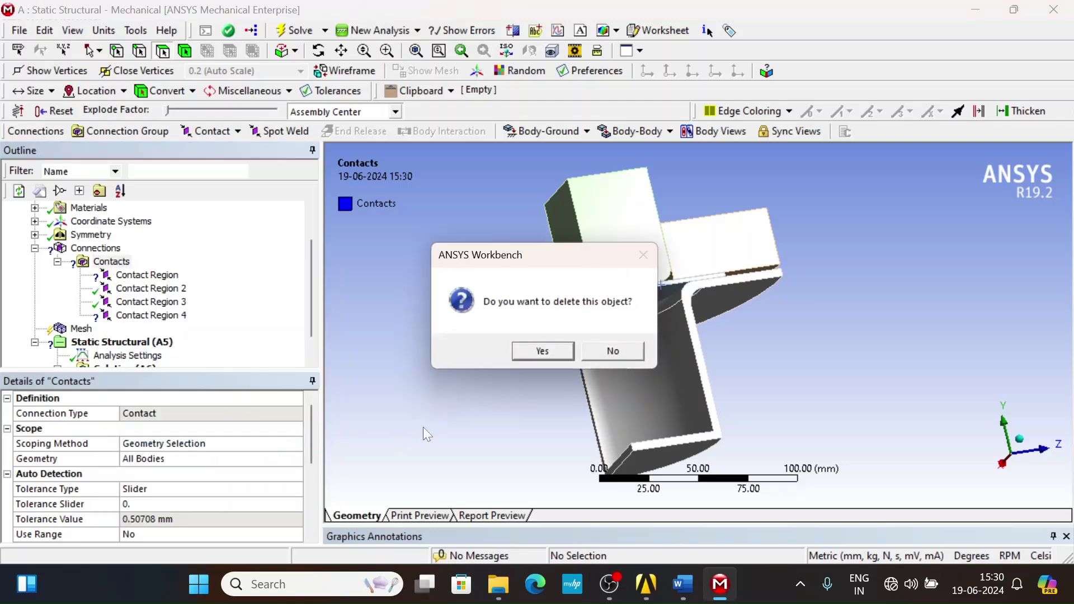
pyautogui.click(541, 352)
# Insert a manual contact region under Connections.
pyautogui.rightClick(92, 291)
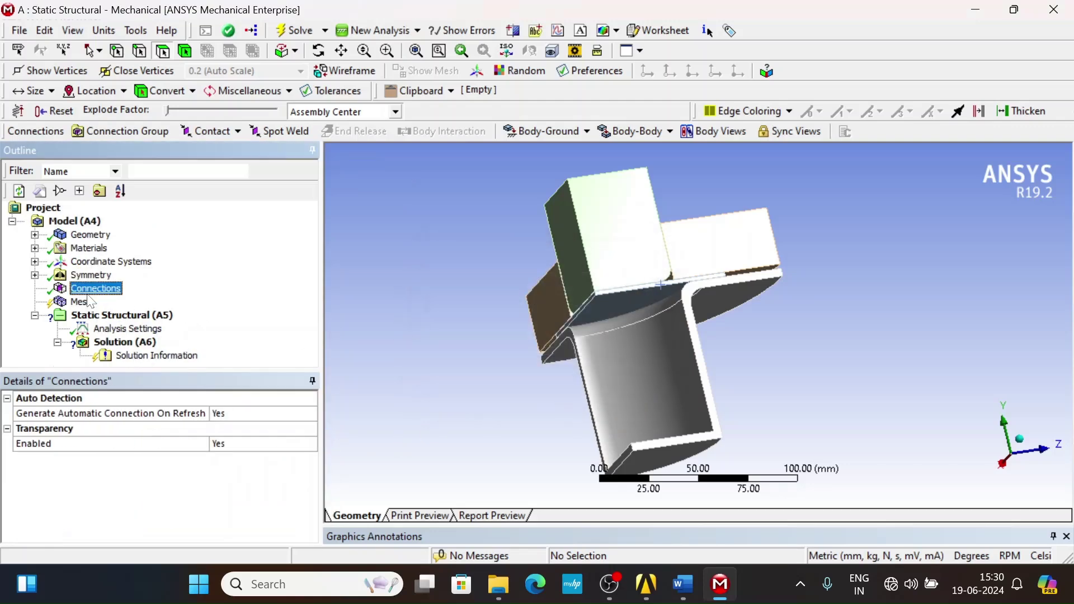
pyautogui.moveTo(127, 313)
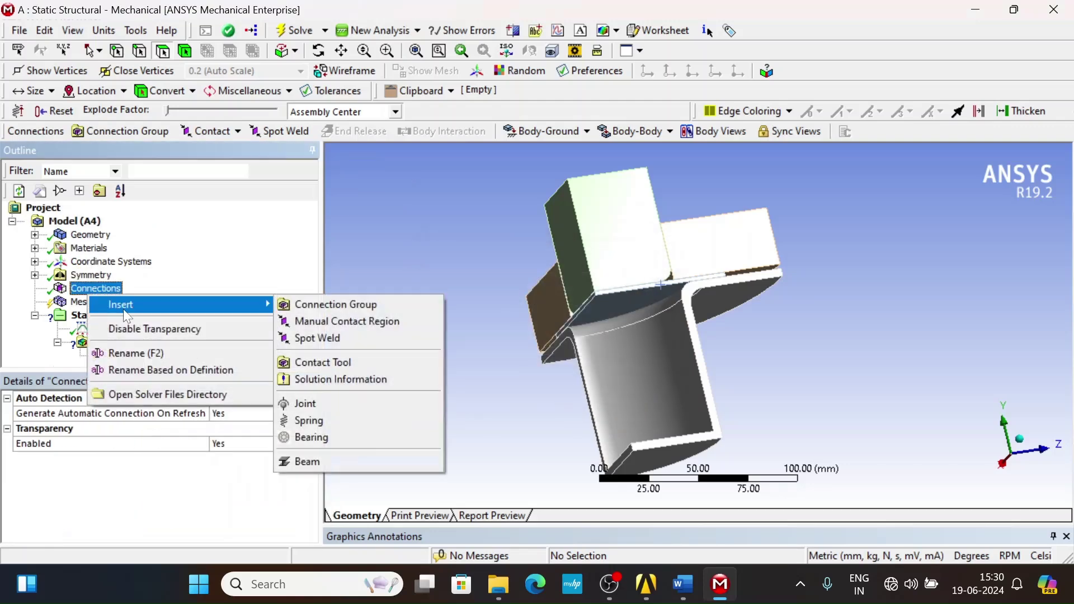
pyautogui.click(345, 322)
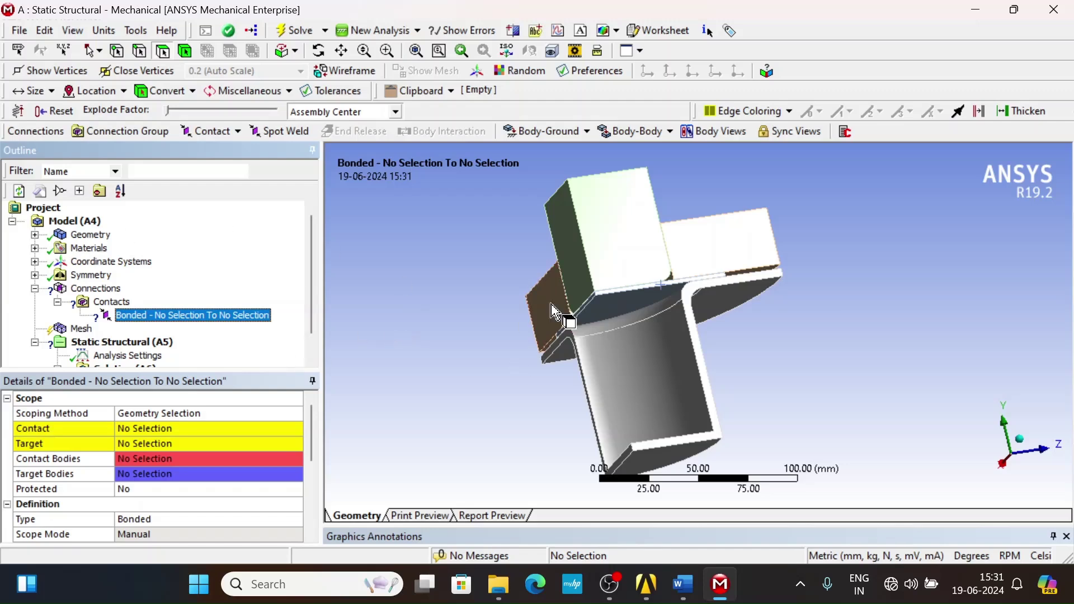
pyautogui.moveTo(684, 261); pyautogui.dragTo(743, 291, button='middle')
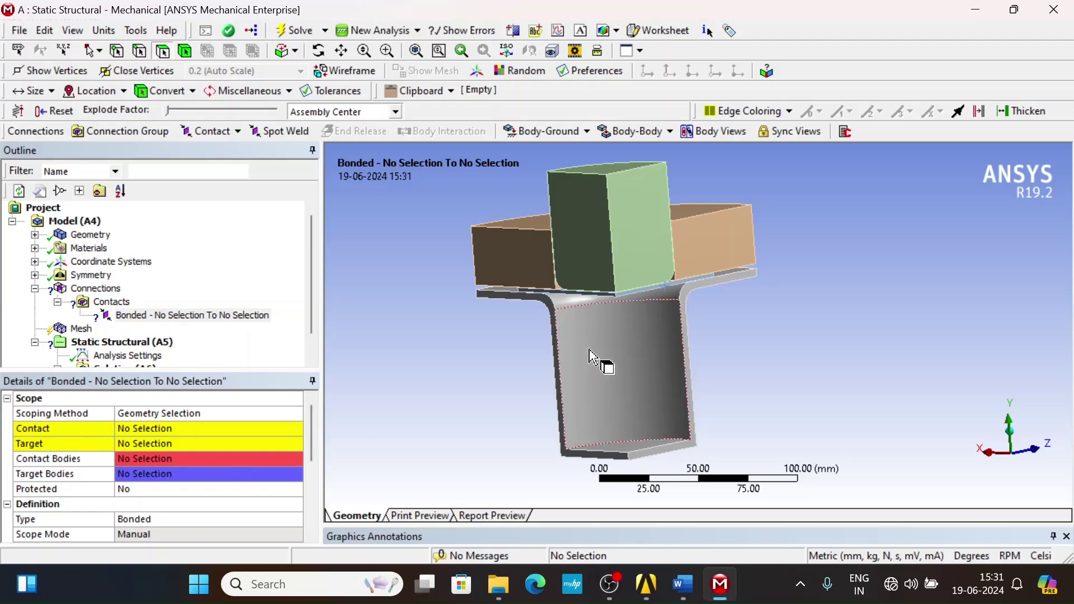
pyautogui.scroll(1, 599, 360)
pyautogui.moveTo(627, 302); pyautogui.dragTo(648, 301, button='middle')
pyautogui.scroll(-1, 648, 301)
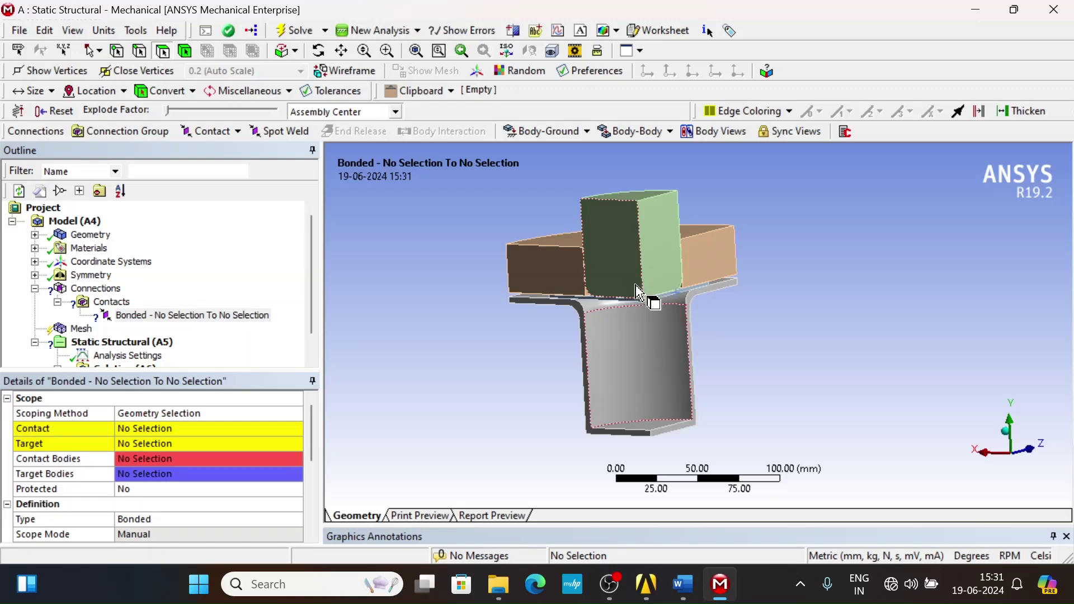
pyautogui.scroll(2, 638, 294)
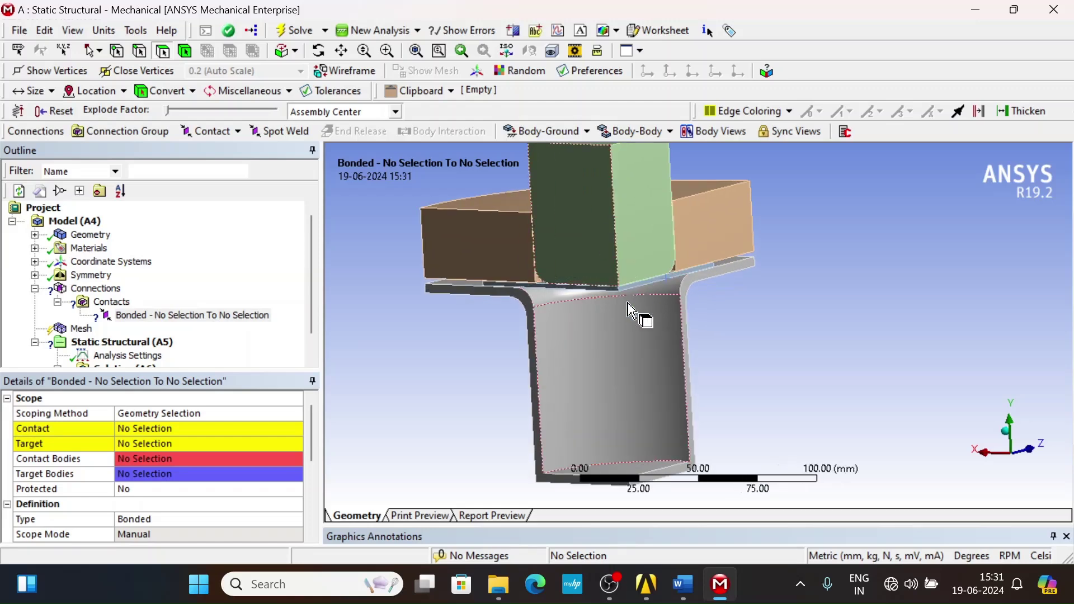
pyautogui.scroll(-2, 638, 306)
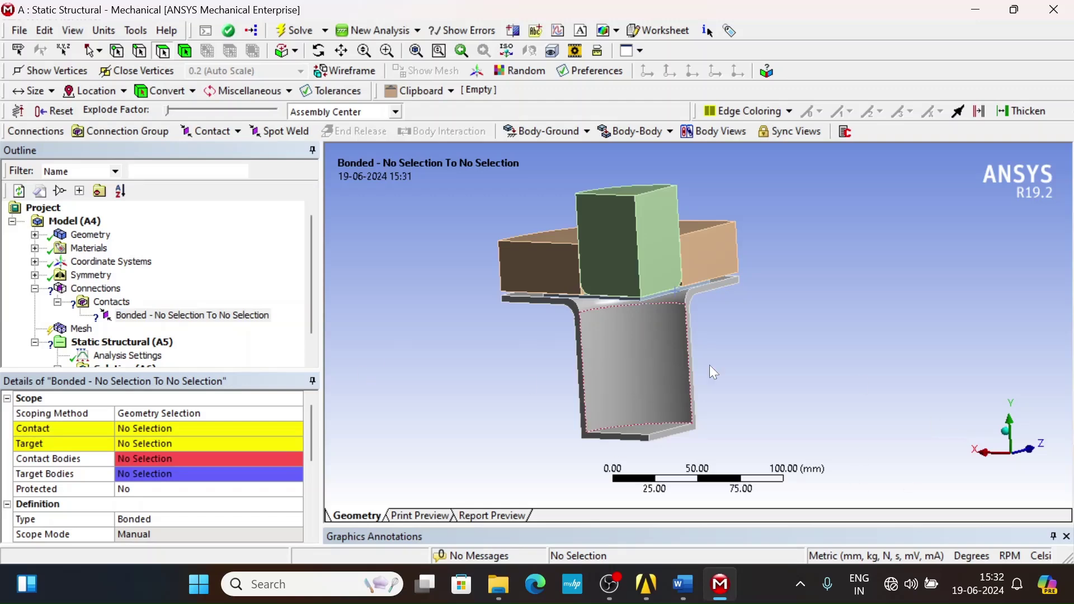
# Explode the assembly view slightly and scope the contact side of the new region to the blank's underside face.
pyautogui.moveTo(609, 330); pyautogui.dragTo(676, 322, button='middle')
pyautogui.click(163, 428)
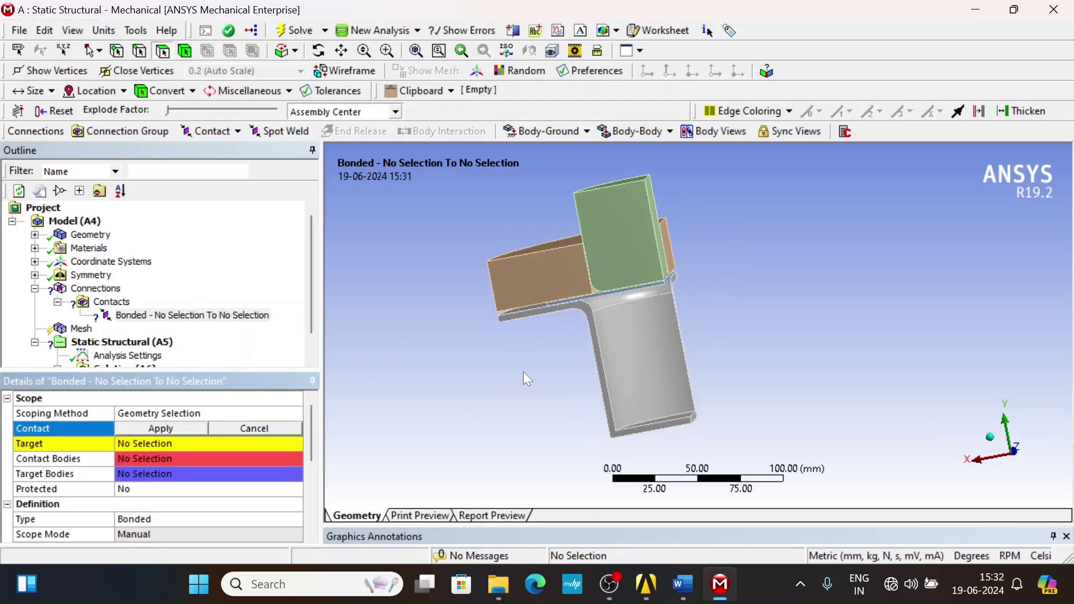
pyautogui.moveTo(522, 371); pyautogui.dragTo(515, 324, button='middle')
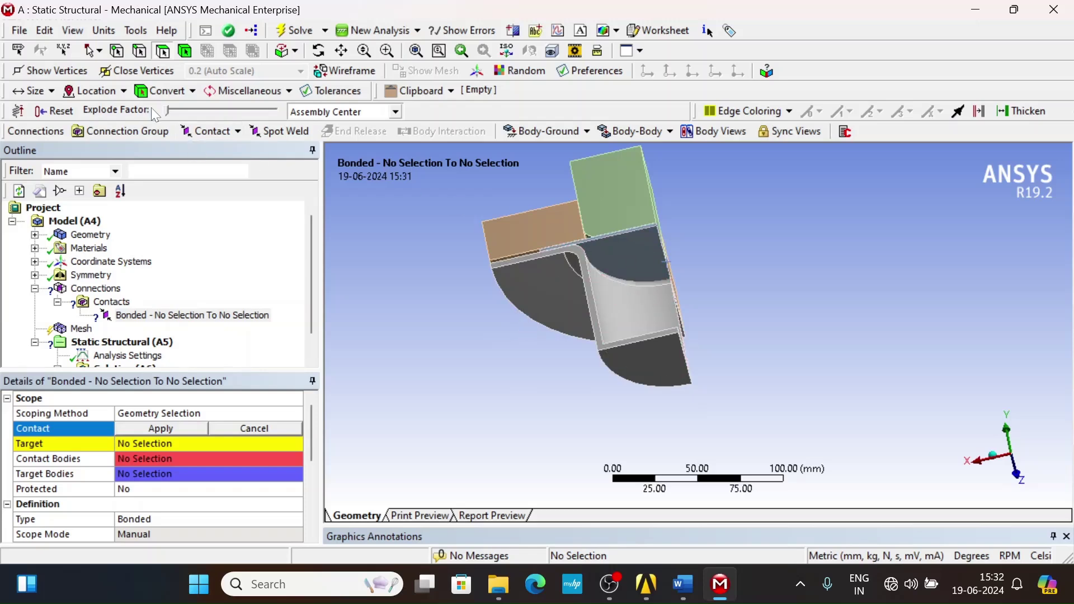
pyautogui.moveTo(168, 110); pyautogui.dragTo(196, 110)
pyautogui.moveTo(557, 274); pyautogui.dragTo(571, 229, button='middle')
pyautogui.click(618, 228)
pyautogui.click(152, 428)
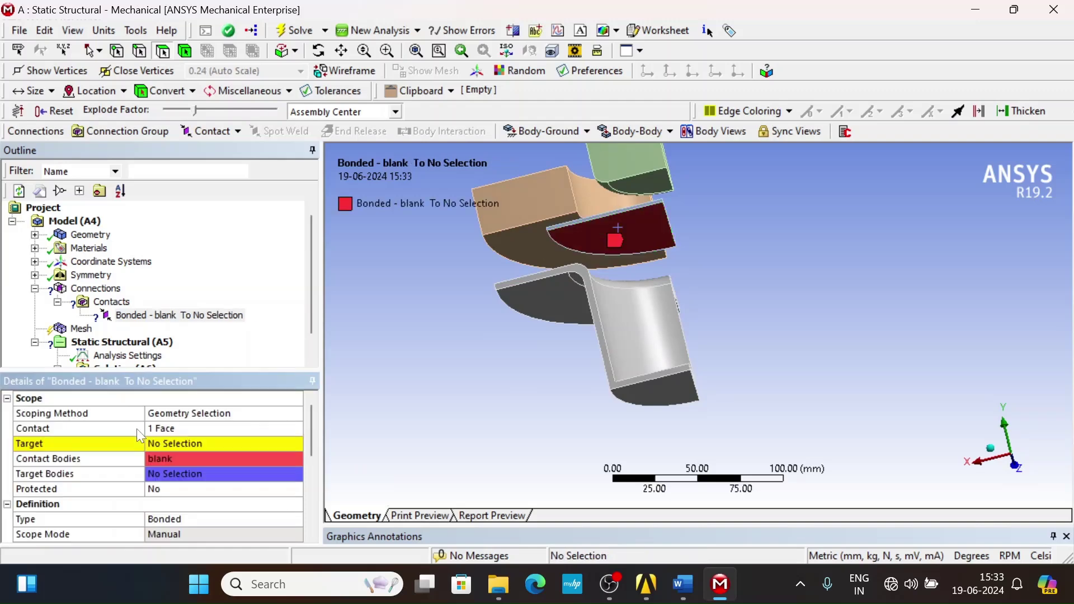
# Scope the target side to the die's four inner faces: flange top, entry fillet, curved wall and floor.
pyautogui.click(162, 443)
pyautogui.moveTo(627, 344)
pyautogui.mouseDown(button='middle')
pyautogui.moveTo(644, 371)
pyautogui.moveTo(610, 335)
pyautogui.mouseUp(button='middle')
pyautogui.click(537, 305)
pyautogui.keyDown('ctrl'); pyautogui.click(615, 288); pyautogui.keyUp('ctrl')
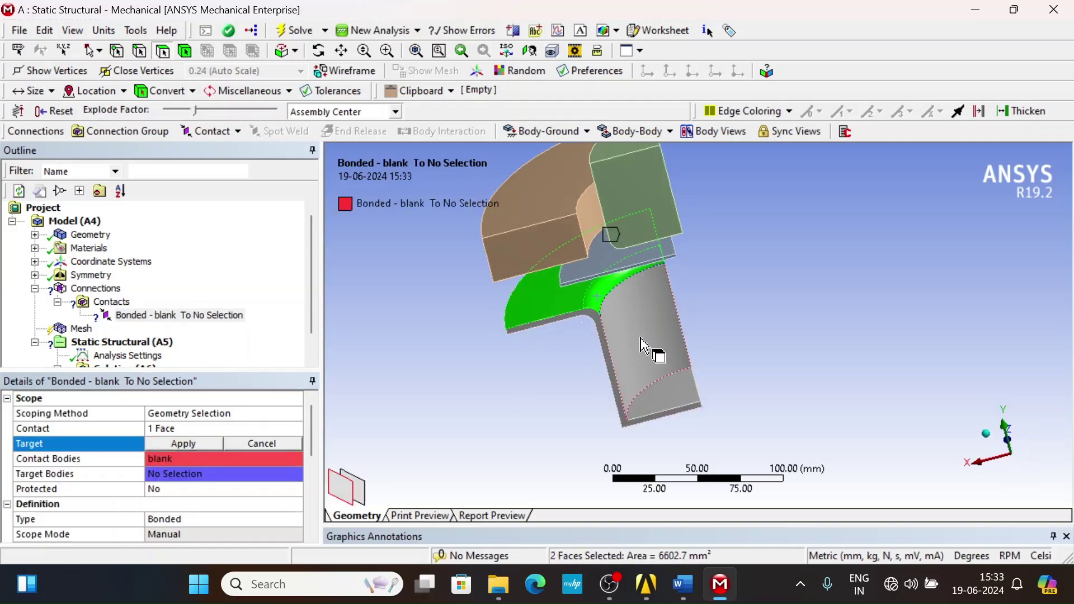
pyautogui.keyDown('ctrl'); pyautogui.click(644, 345); pyautogui.keyUp('ctrl')
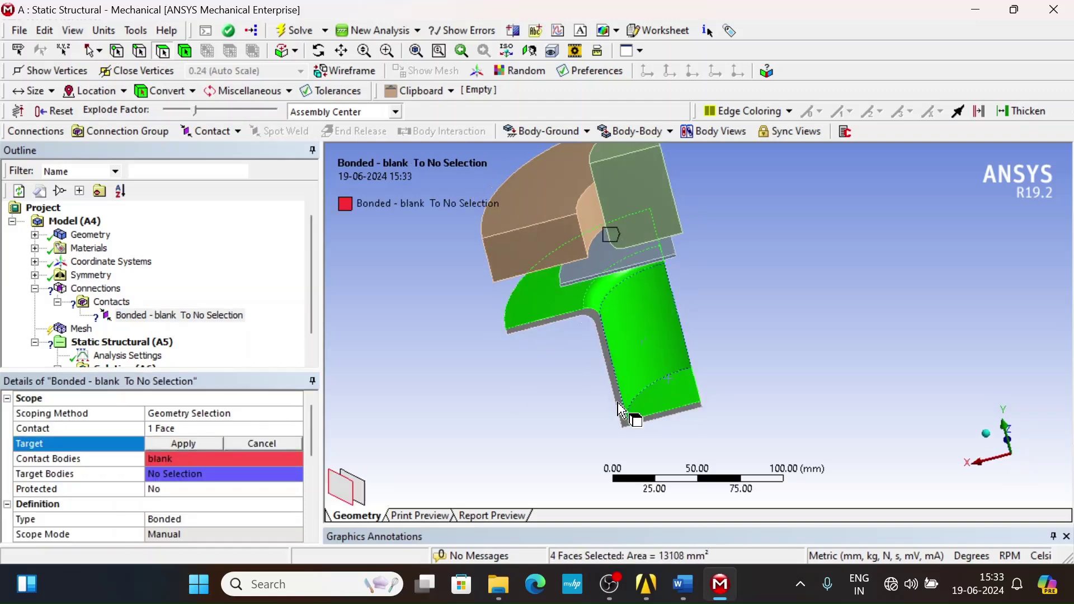
pyautogui.click(182, 444)
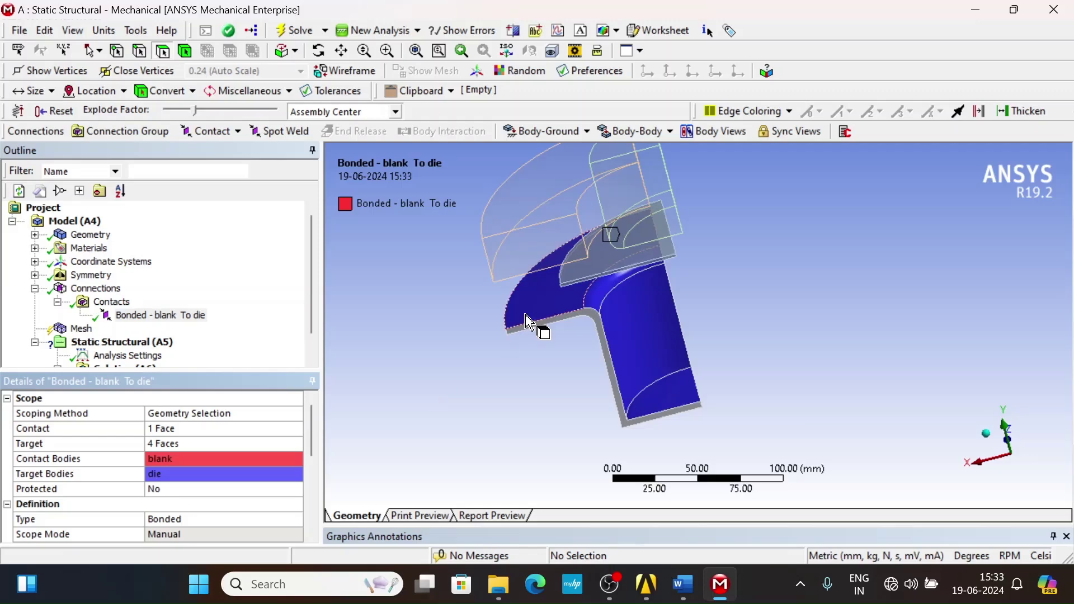
# Add a second manual contact region to the Contacts group and duplicate it to get a third.
pyautogui.moveTo(542, 329); pyautogui.dragTo(503, 358, button='middle')
pyautogui.click(112, 303)
pyautogui.rightClick(125, 304)
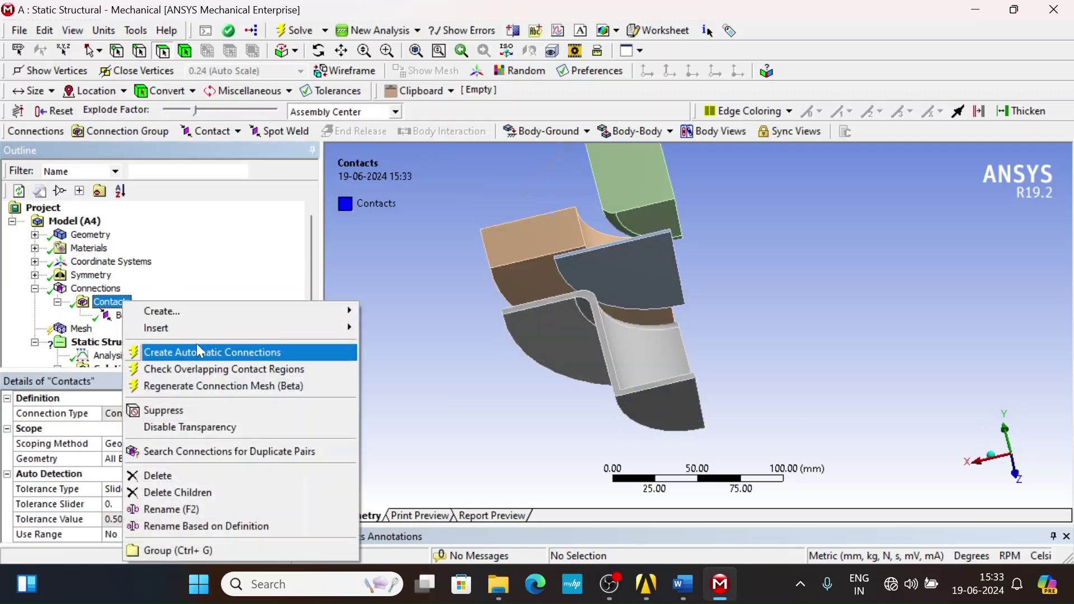
pyautogui.moveTo(184, 330)
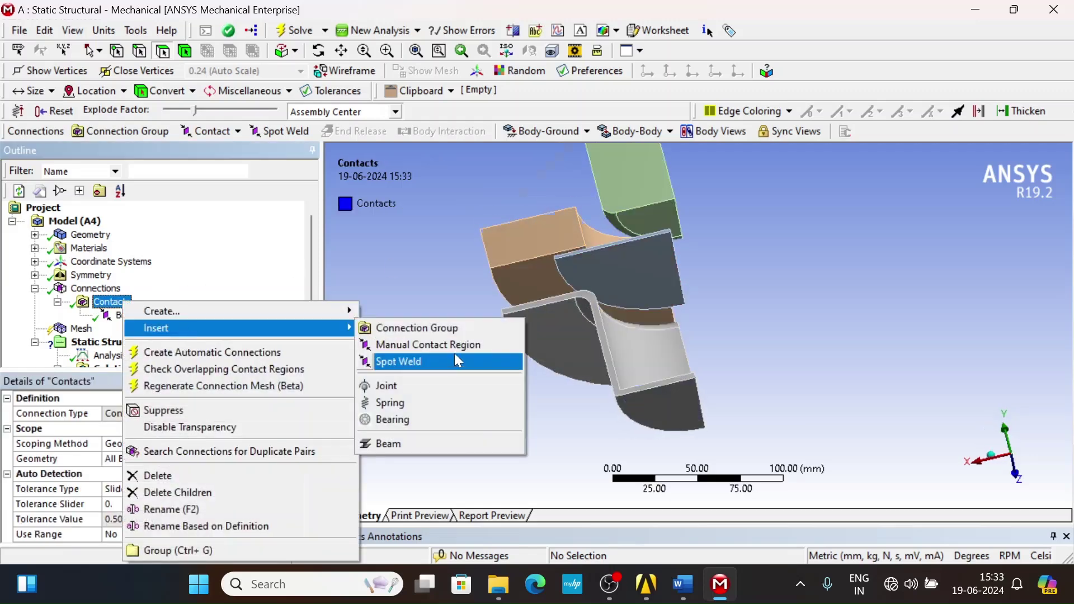
pyautogui.click(451, 346)
pyautogui.rightClick(164, 328)
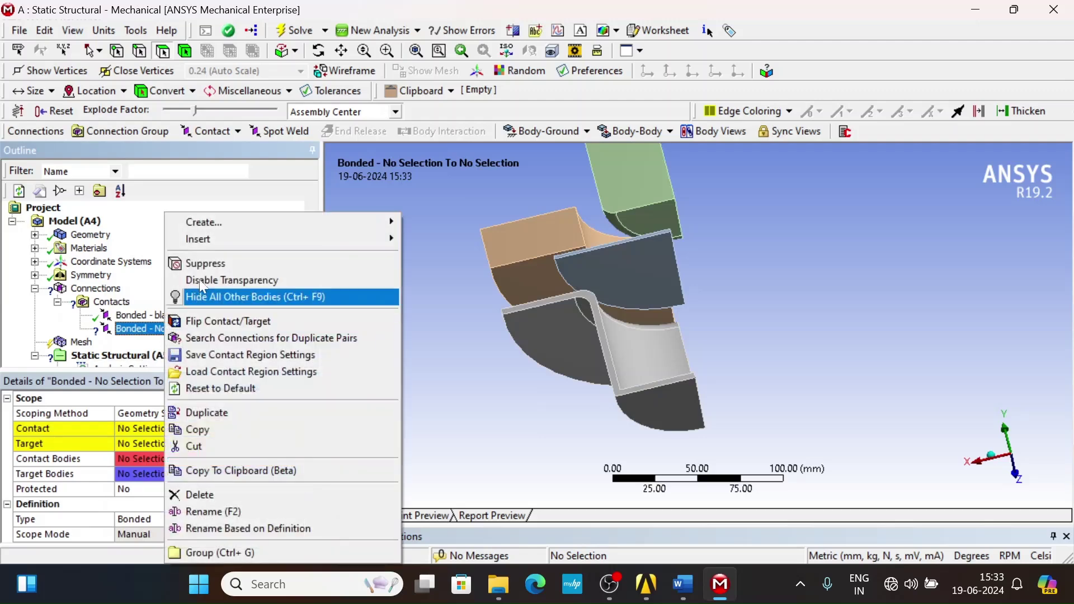
pyautogui.click(211, 419)
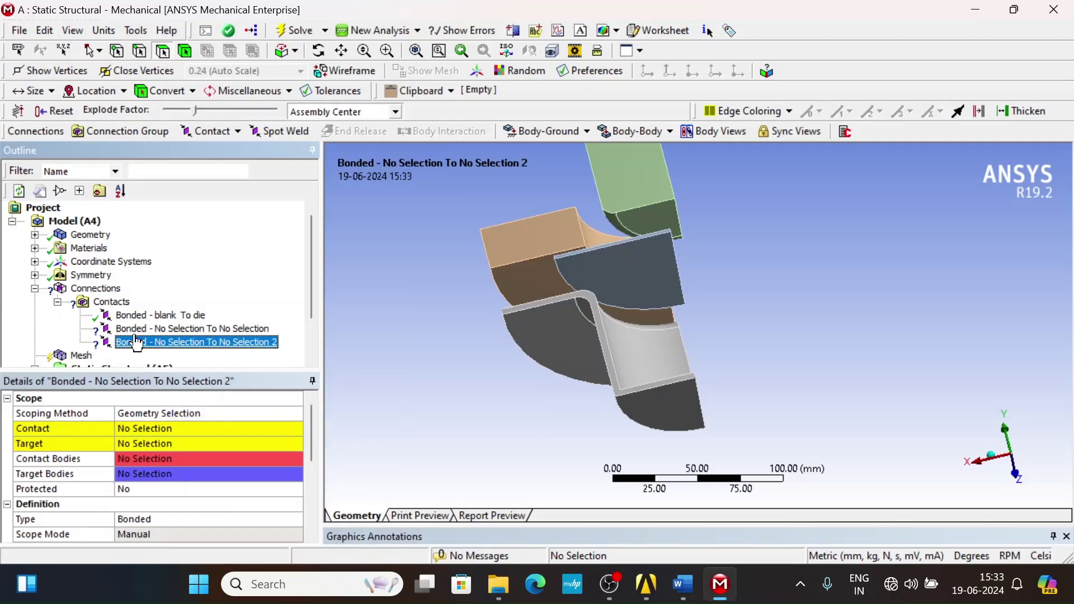
# Scope the contact side of the second contact region to the blank's upper face.
pyautogui.click(190, 328)
pyautogui.moveTo(569, 424); pyautogui.dragTo(615, 347, button='middle')
pyautogui.click(633, 347)
pyautogui.click(632, 380)
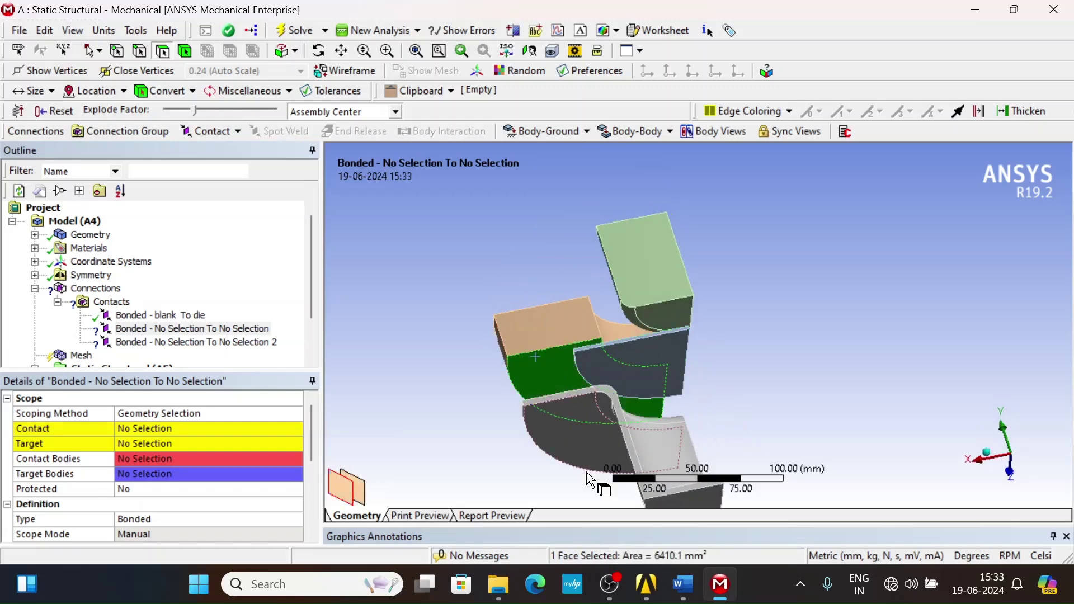
pyautogui.moveTo(633, 386); pyautogui.dragTo(652, 439, button='middle')
pyautogui.click(643, 399)
pyautogui.click(167, 428)
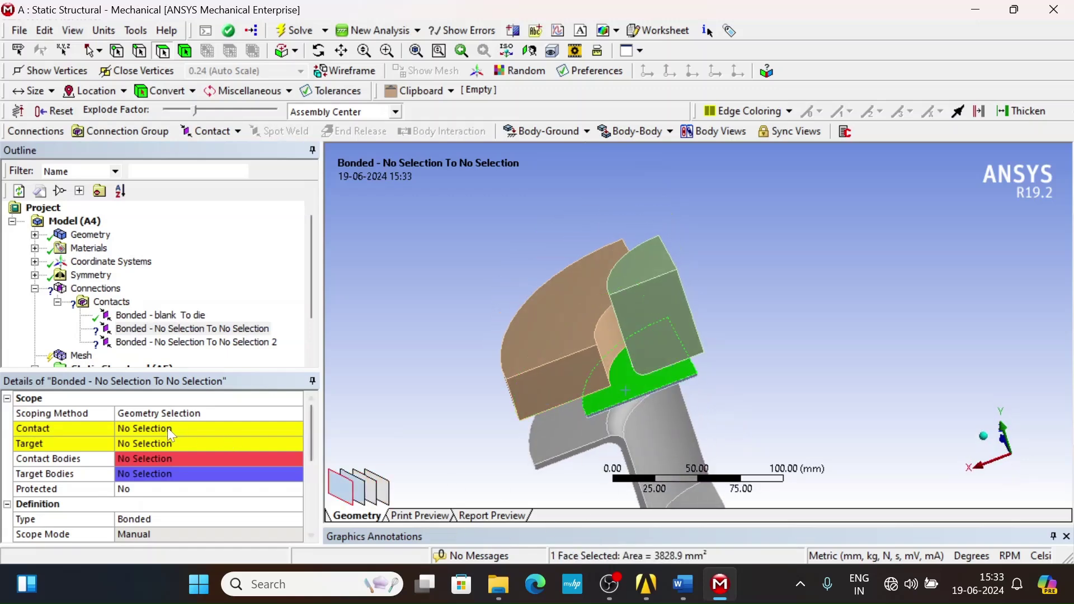
pyautogui.click(167, 428)
# Scope the target side of the second contact region to the blank holder's underside face.
pyautogui.moveTo(616, 391); pyautogui.dragTo(562, 420, button='middle')
pyautogui.click(559, 421)
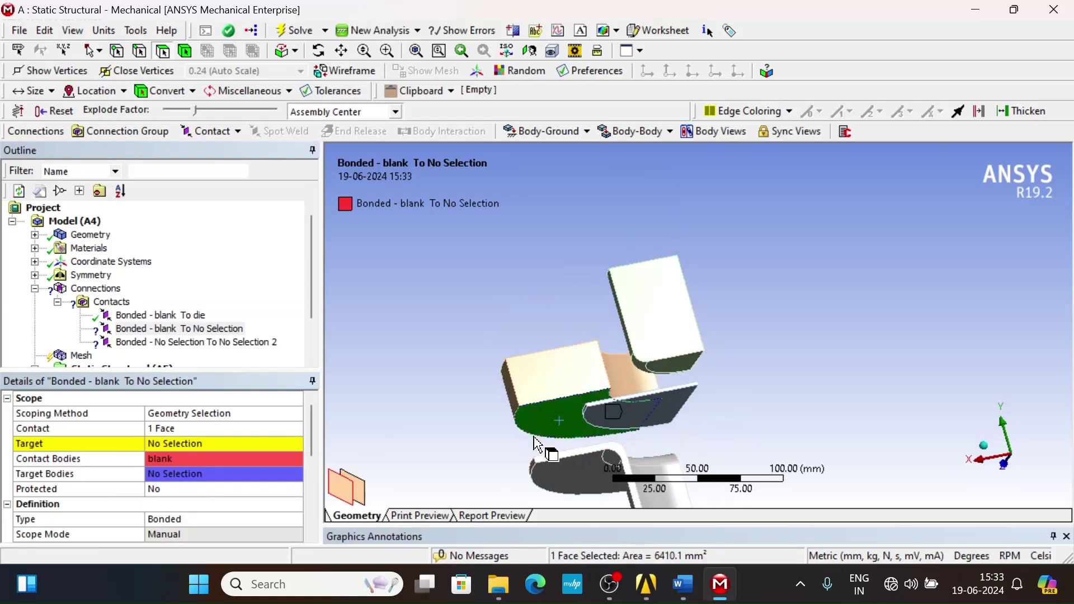
pyautogui.click(175, 454)
pyautogui.click(183, 444)
pyautogui.click(183, 444)
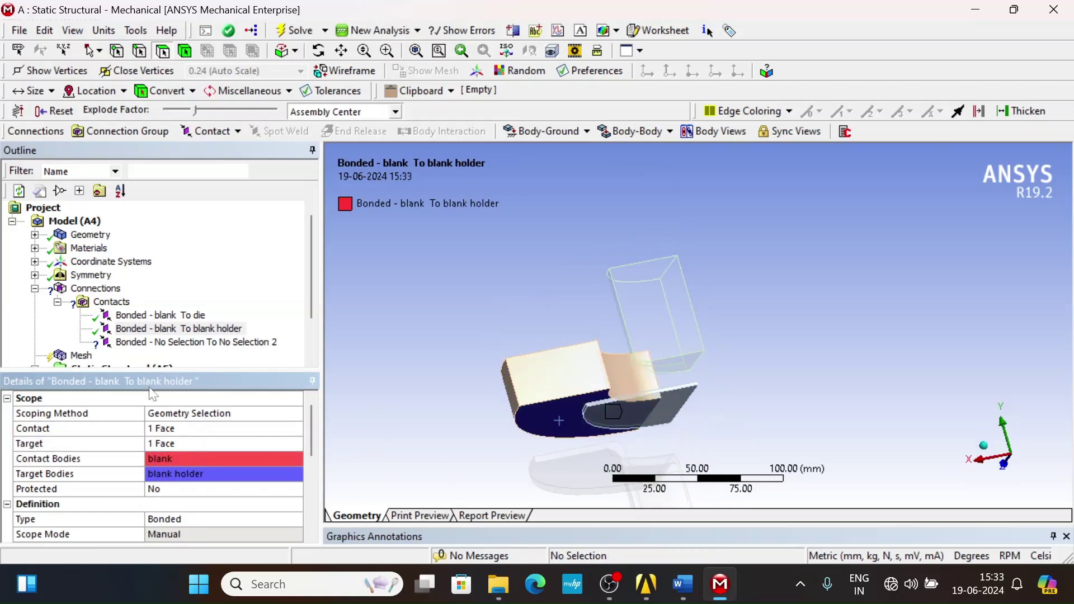
# Scope the contact side of the third contact region to the blank's upper face.
pyautogui.click(196, 342)
pyautogui.moveTo(585, 379); pyautogui.dragTo(616, 376, button='middle')
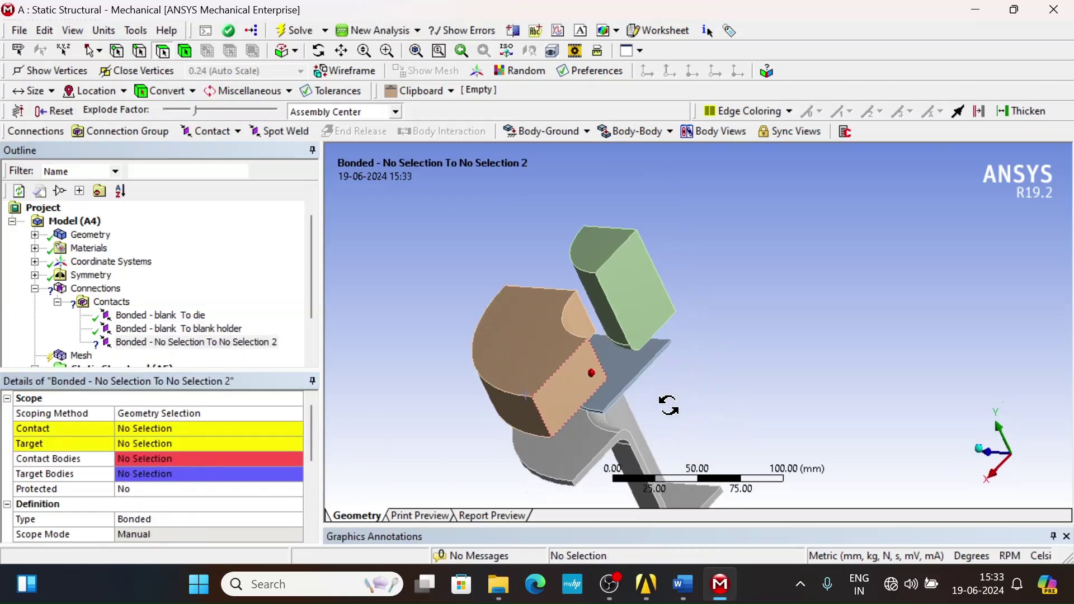
pyautogui.click(641, 377)
pyautogui.click(637, 380)
pyautogui.click(154, 428)
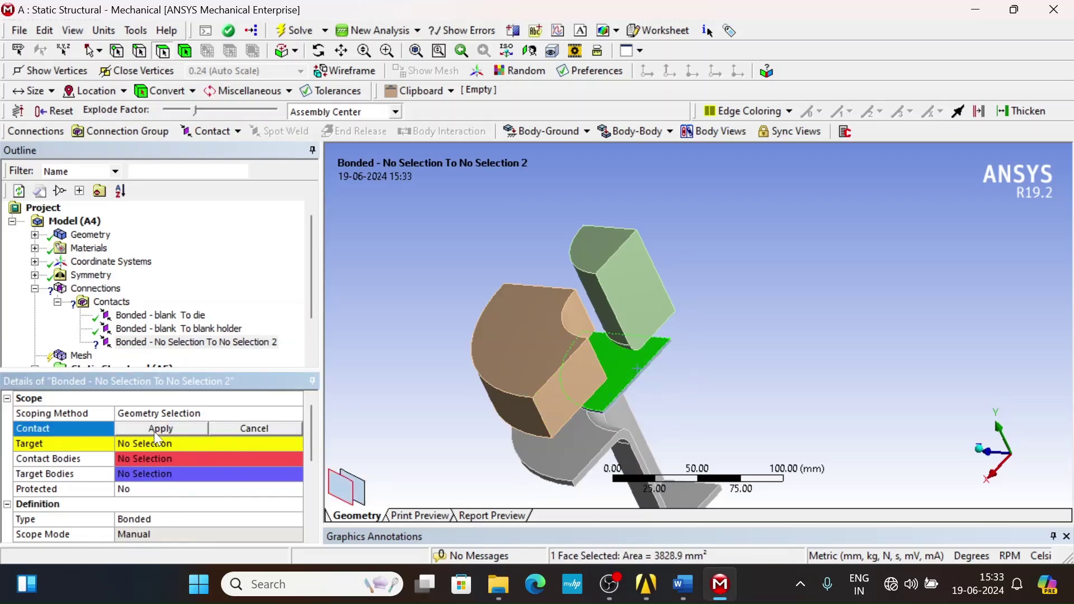
pyautogui.click(154, 429)
# Scope the target side of the third contact region to the punch's bottom, fillet and curved side faces.
pyautogui.moveTo(560, 364); pyautogui.dragTo(602, 358, button='middle')
pyautogui.click(601, 386)
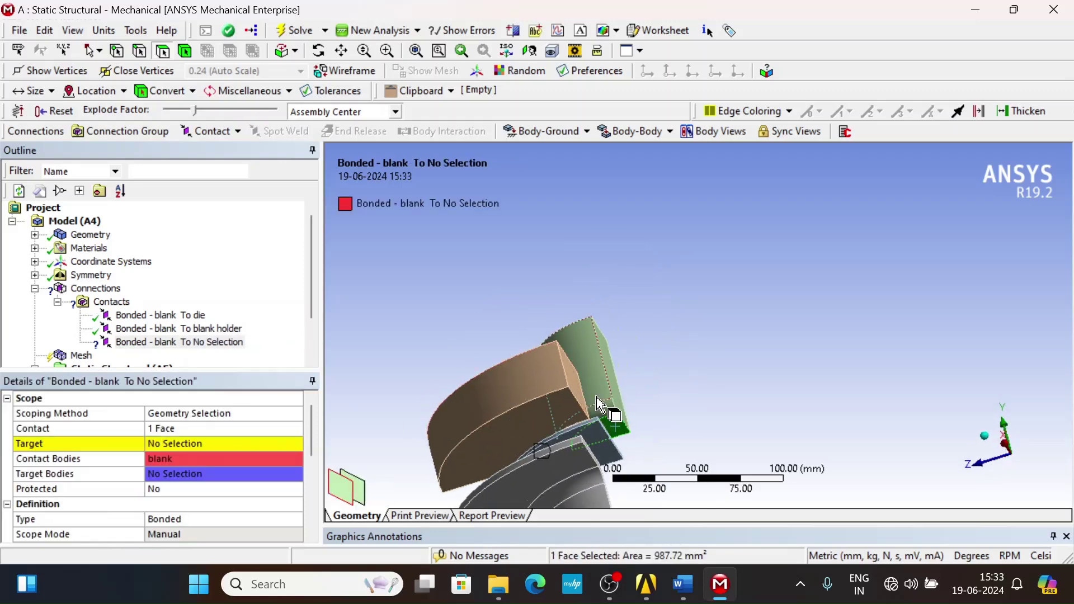
pyautogui.keyDown('ctrl'); pyautogui.click(347, 486); pyautogui.keyUp('ctrl')
pyautogui.keyDown('ctrl'); pyautogui.click(358, 482); pyautogui.keyUp('ctrl')
pyautogui.click(187, 440)
pyautogui.click(187, 439)
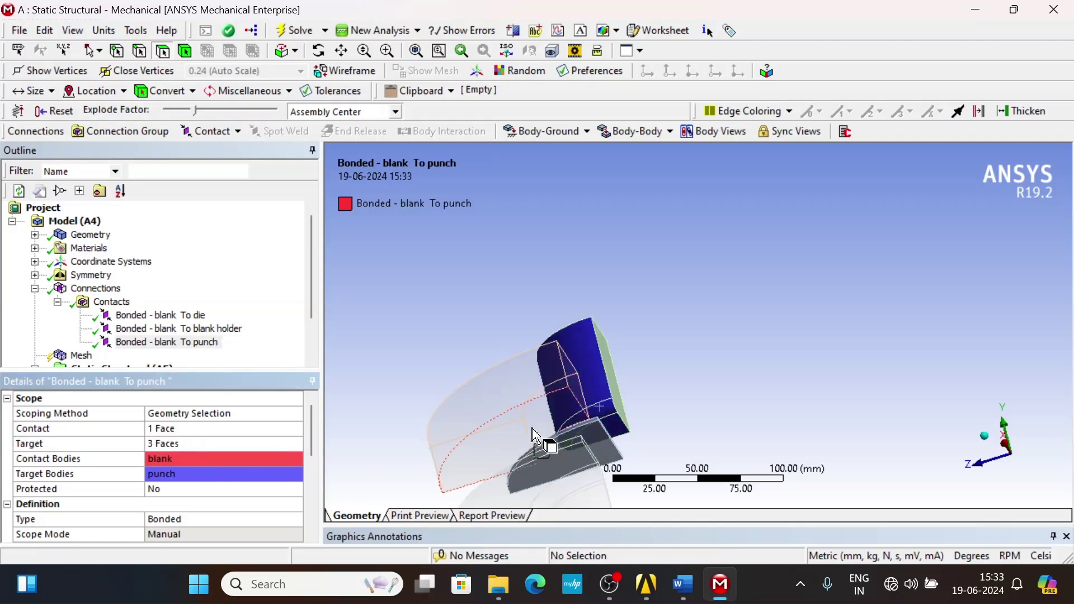
pyautogui.moveTo(559, 425); pyautogui.dragTo(640, 354, button='middle')
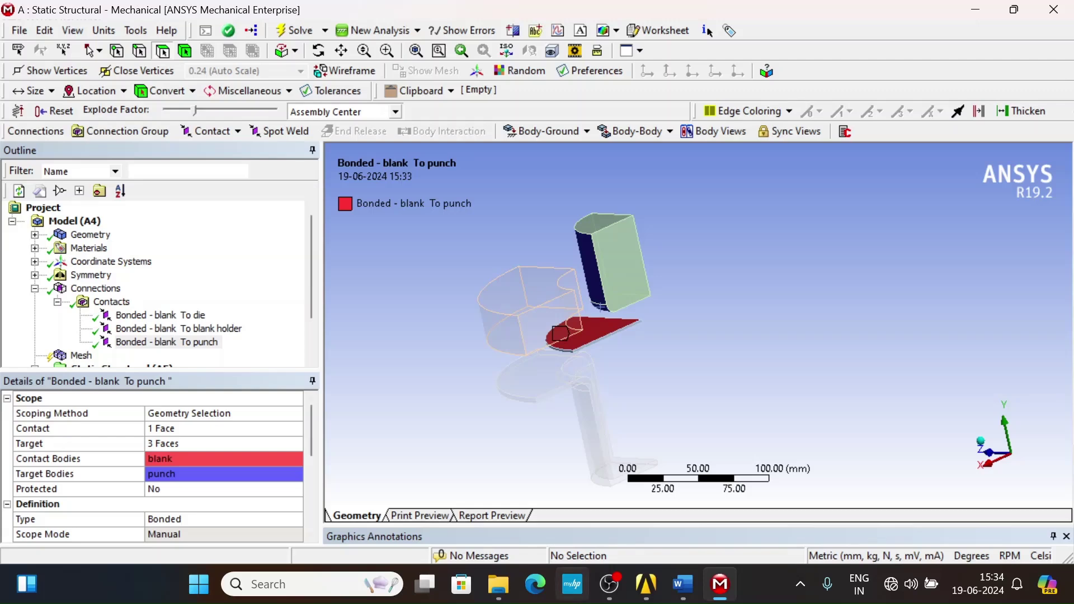
pyautogui.click(614, 588)
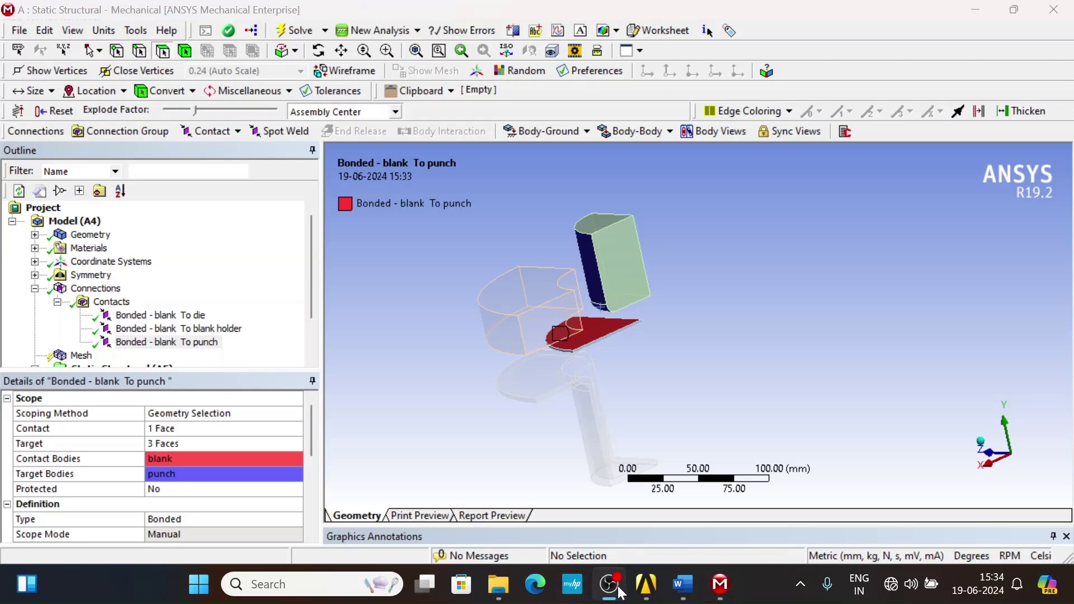
pyautogui.click(720, 584)
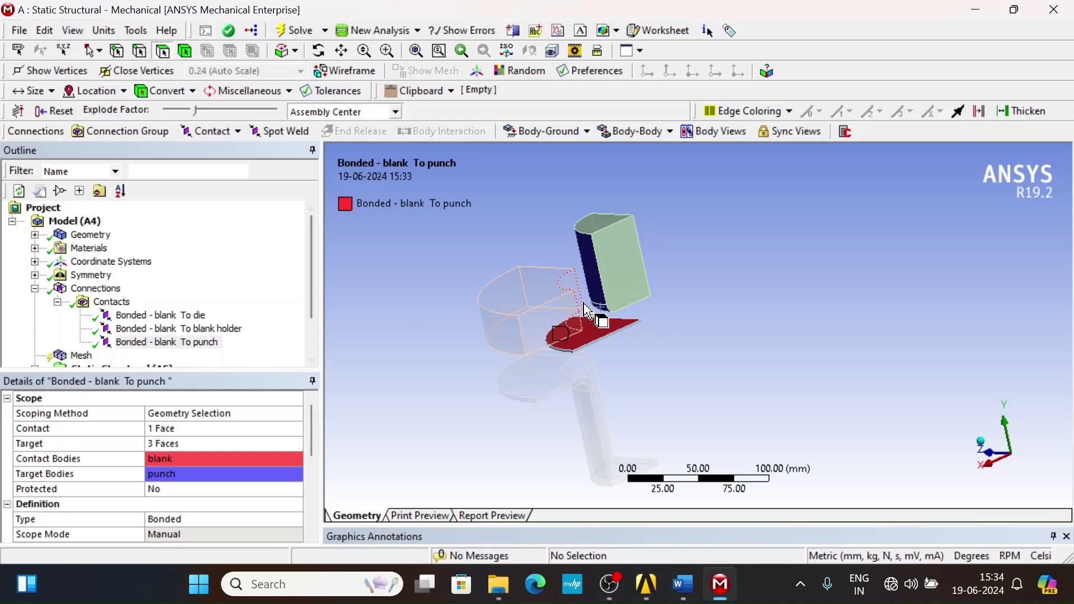
pyautogui.moveTo(588, 308); pyautogui.dragTo(618, 301, button='middle')
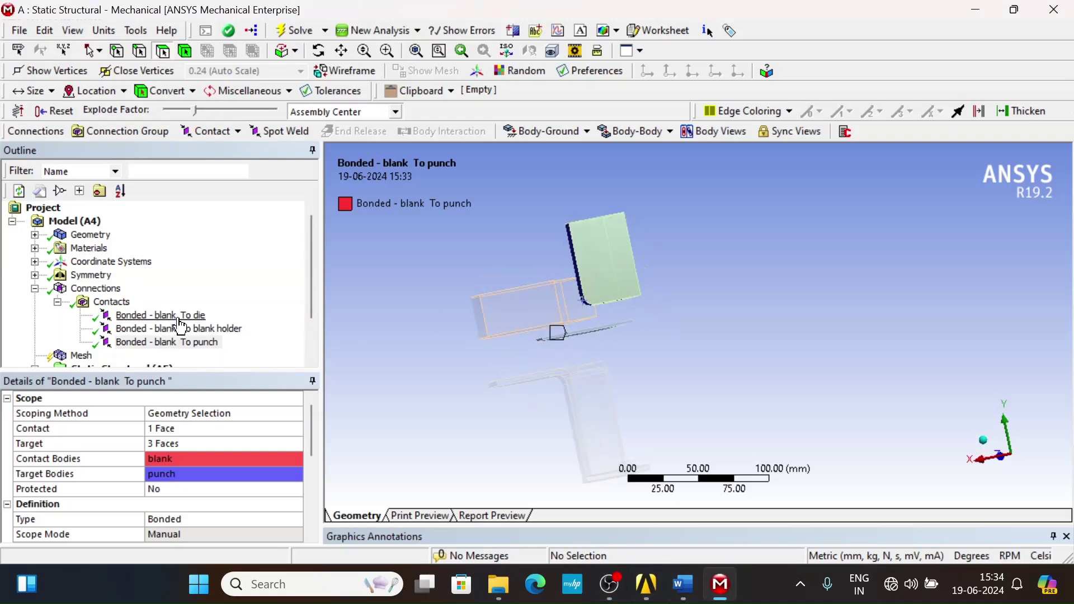
pyautogui.click(163, 315)
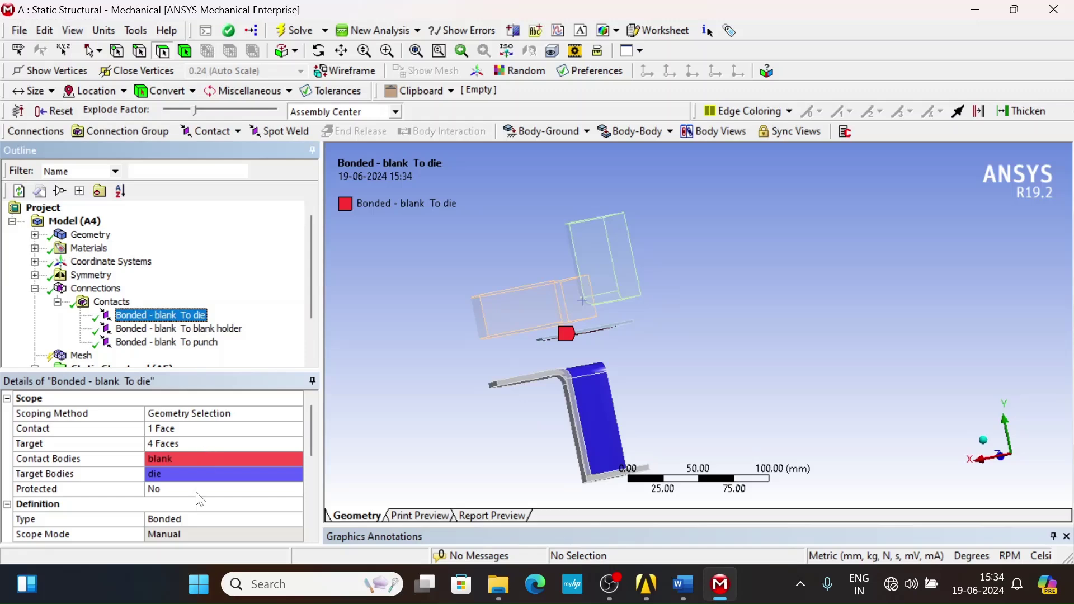
pyautogui.scroll(-1, 200, 499)
pyautogui.click(294, 475)
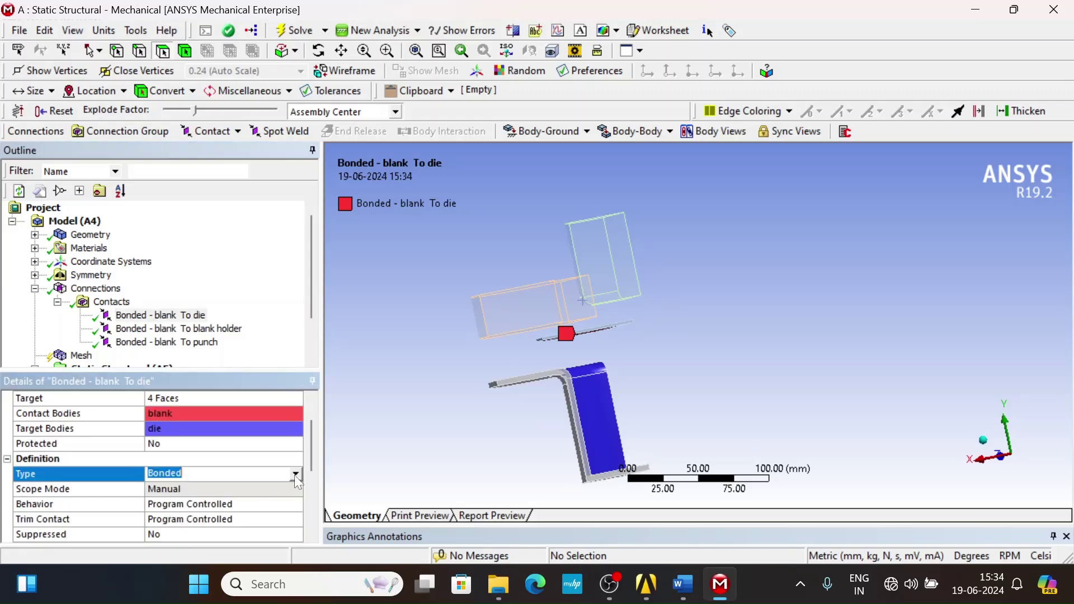
pyautogui.click(294, 474)
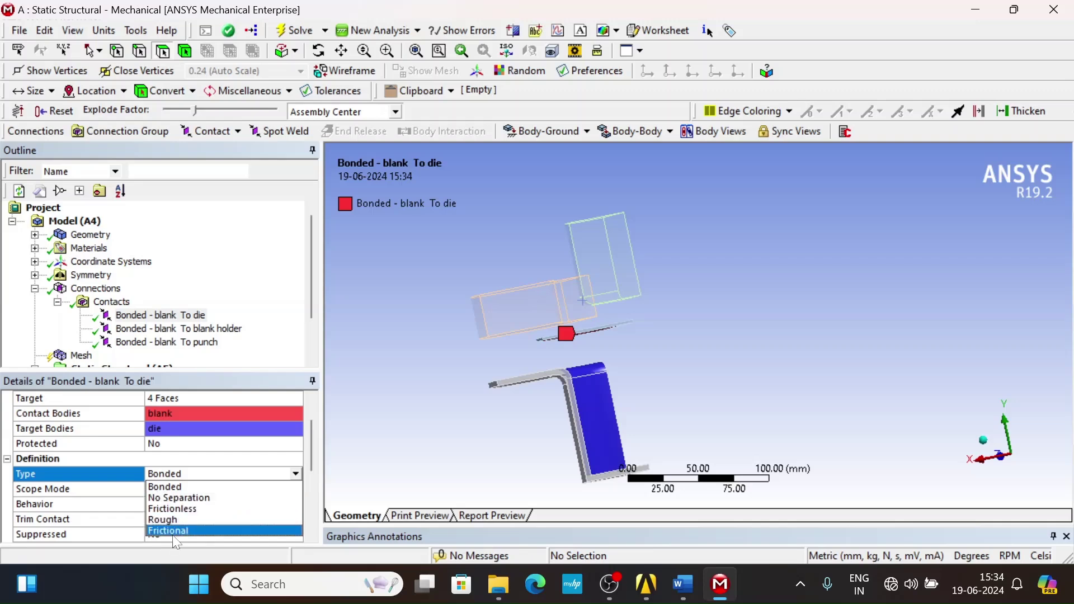
pyautogui.click(410, 483)
# Change the contact type of all three blank contacts (die, blank holder and punch) together to Frictional.
pyautogui.click(178, 328)
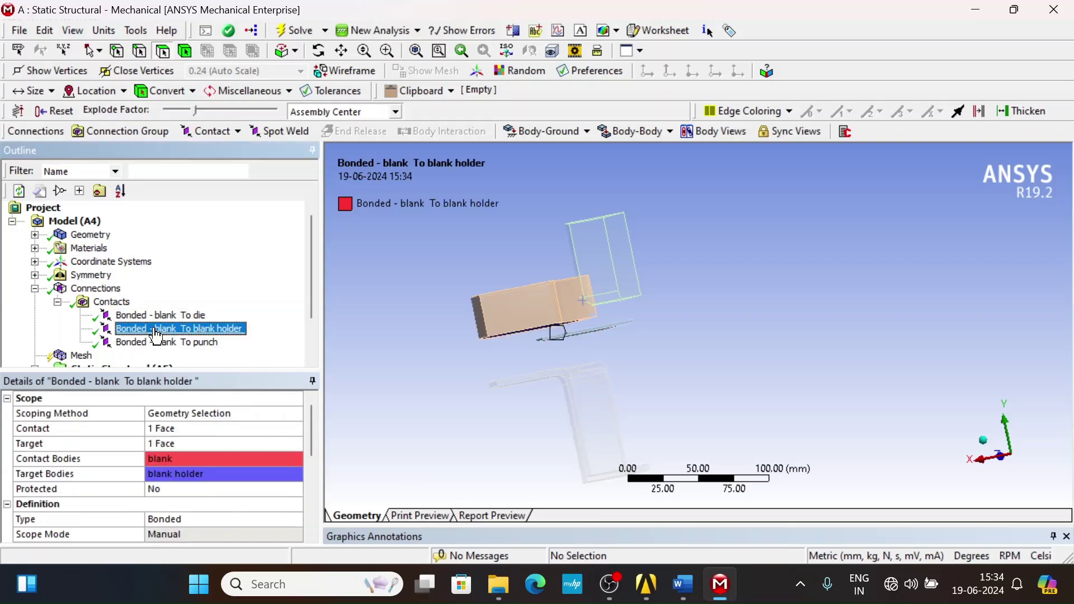
pyautogui.keyDown('ctrl'); pyautogui.click(168, 315); pyautogui.keyUp('ctrl')
pyautogui.keyDown('ctrl'); pyautogui.click(177, 343); pyautogui.keyUp('ctrl')
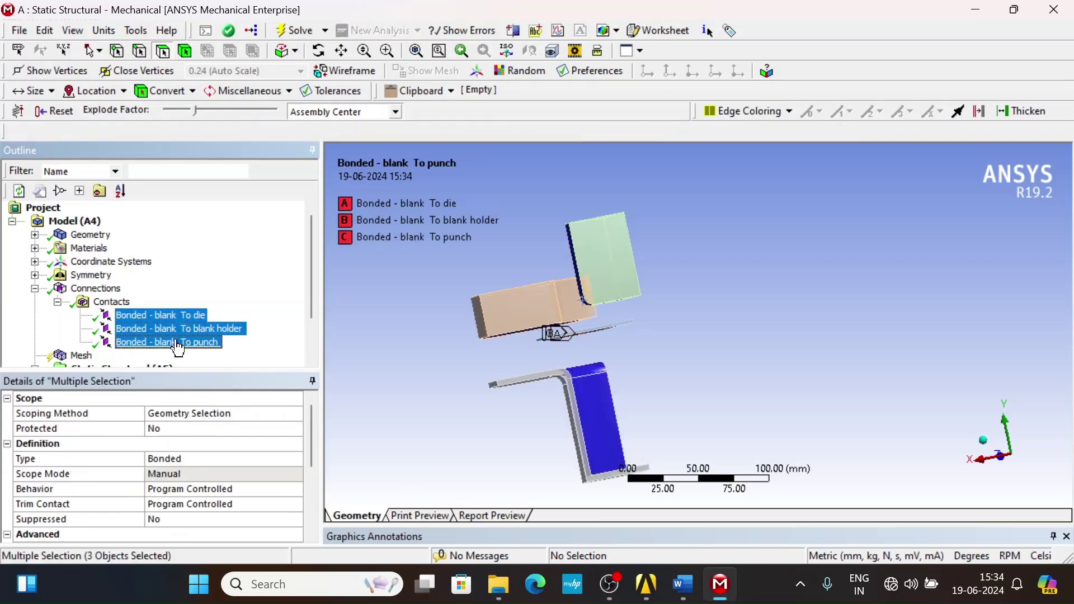
pyautogui.click(235, 458)
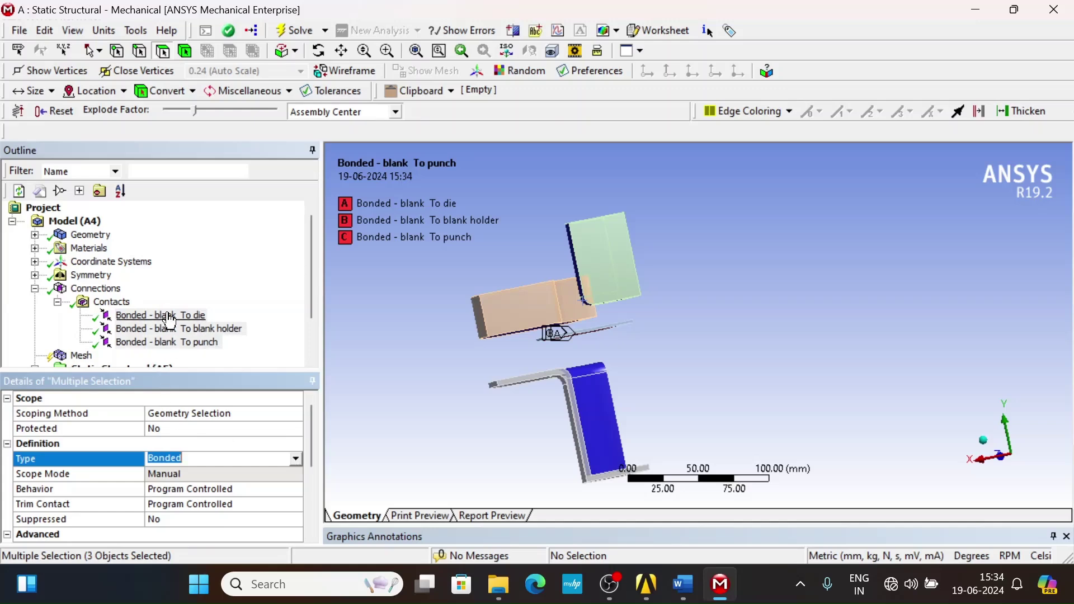
pyautogui.click(293, 461)
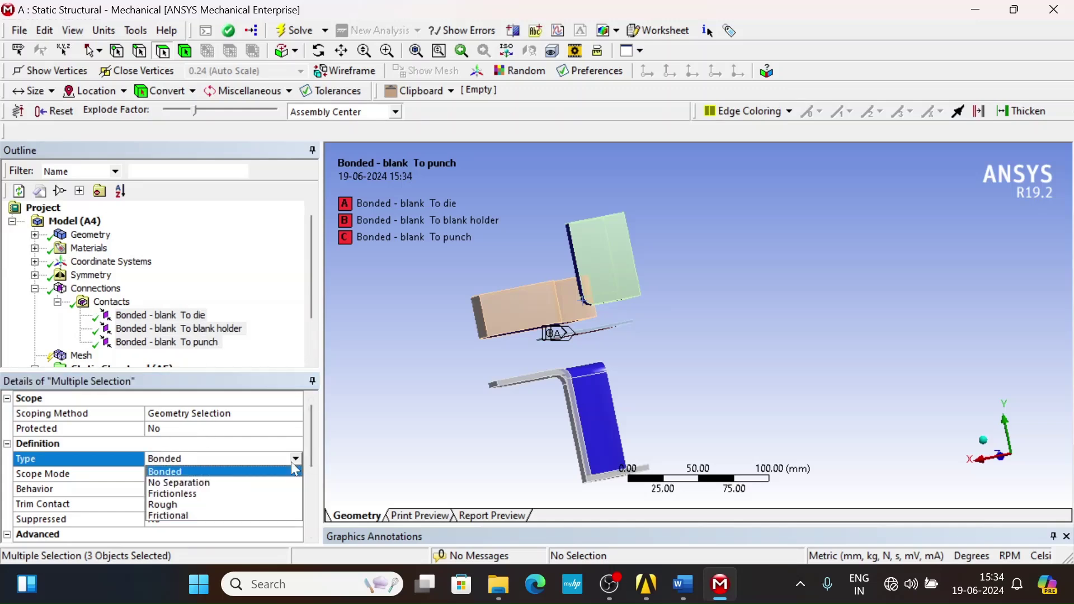
pyautogui.click(235, 515)
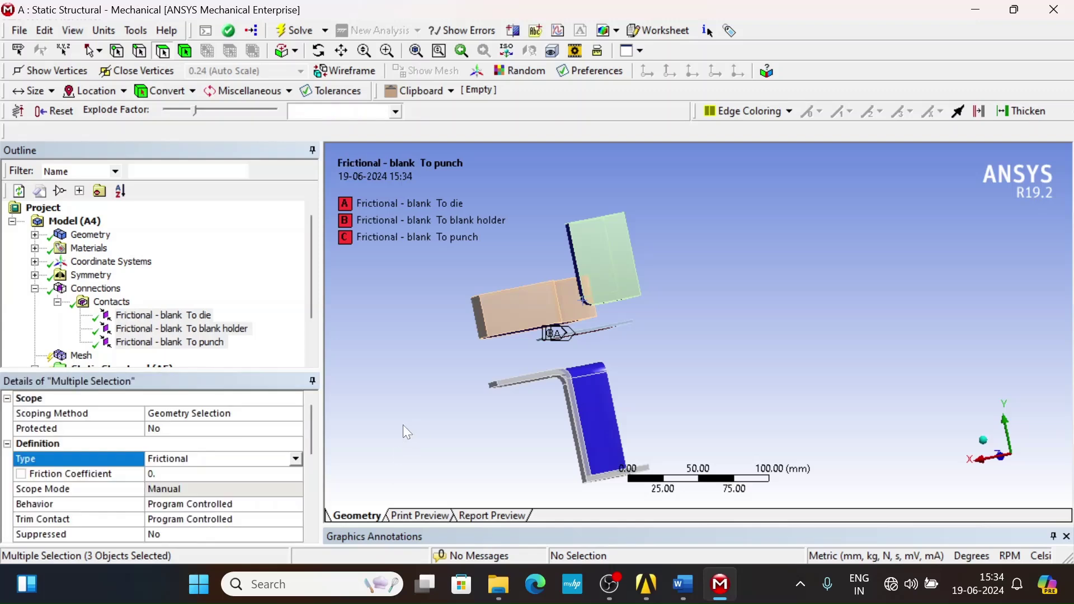
# Set the friction coefficient of the blank-to-punch contact to 0.14.
pyautogui.click(168, 315)
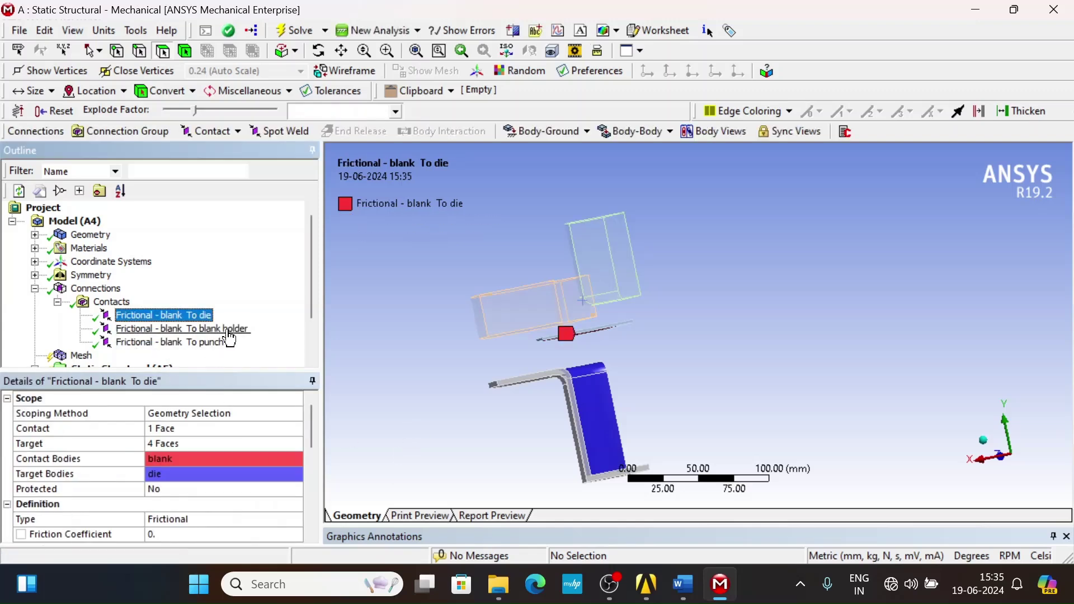
pyautogui.click(212, 343)
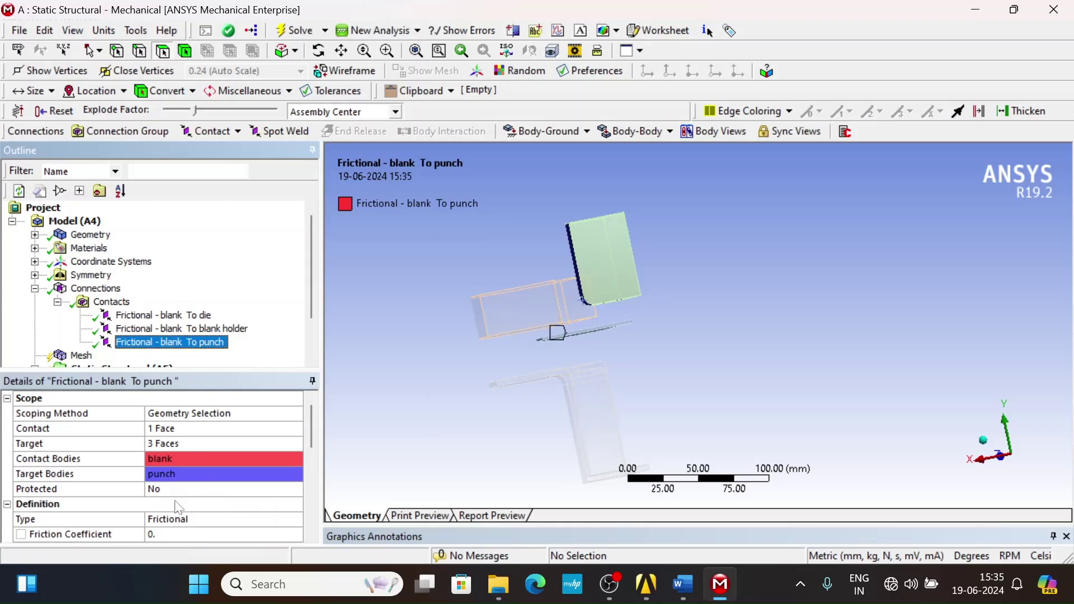
pyautogui.click(184, 536)
pyautogui.write('0.')
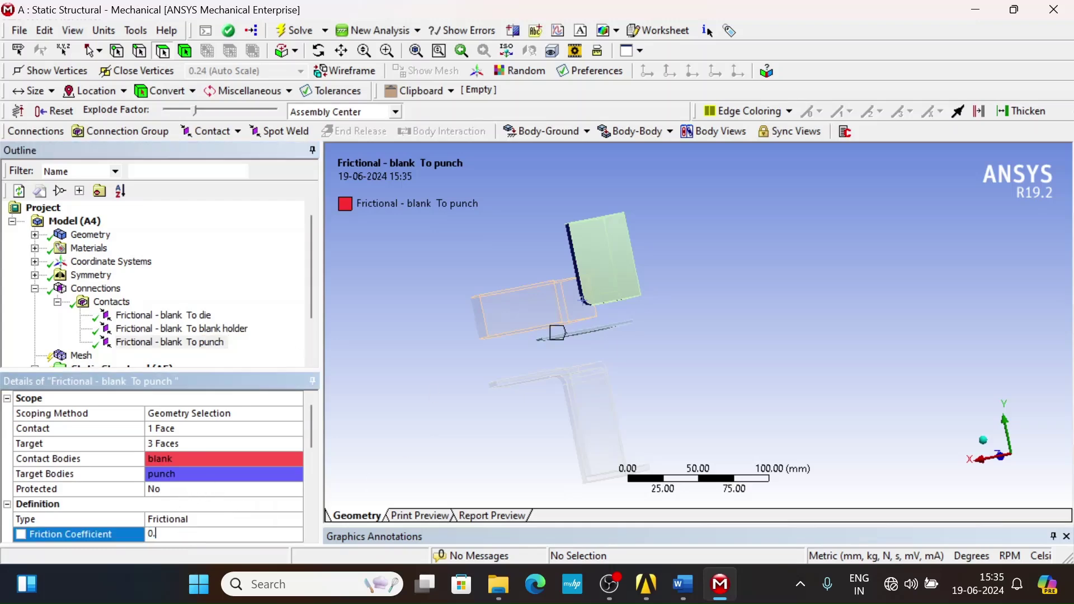
pyautogui.write('14')
# Set the friction coefficient of the blank-to-die and blank-to-blank-holder contacts together to 0.04.
pyautogui.click(216, 330)
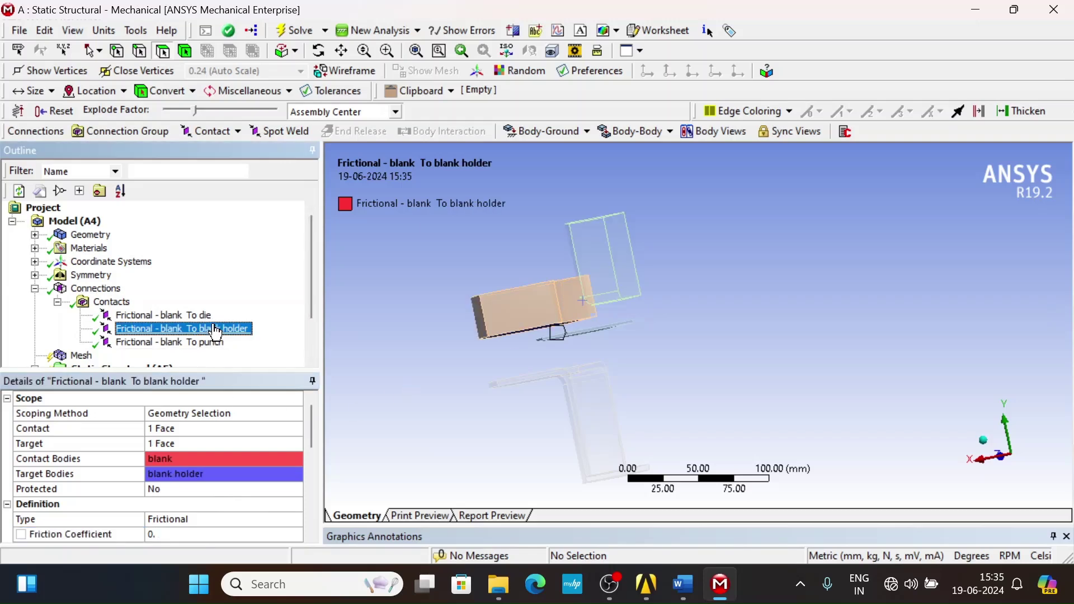
pyautogui.keyDown('ctrl'); pyautogui.click(190, 317); pyautogui.keyUp('ctrl')
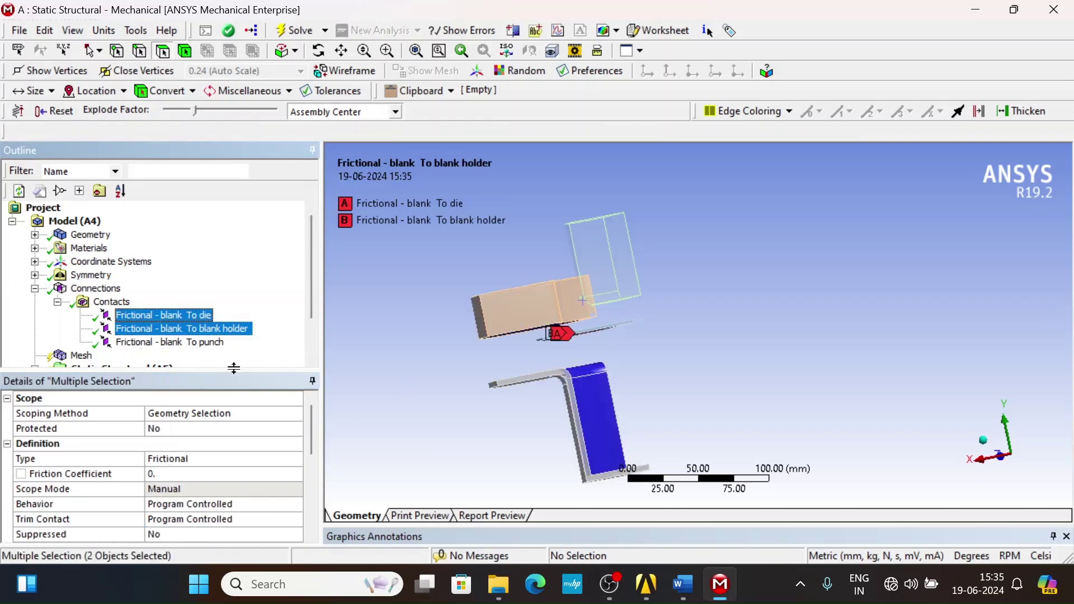
pyautogui.click(182, 473)
pyautogui.write('0.')
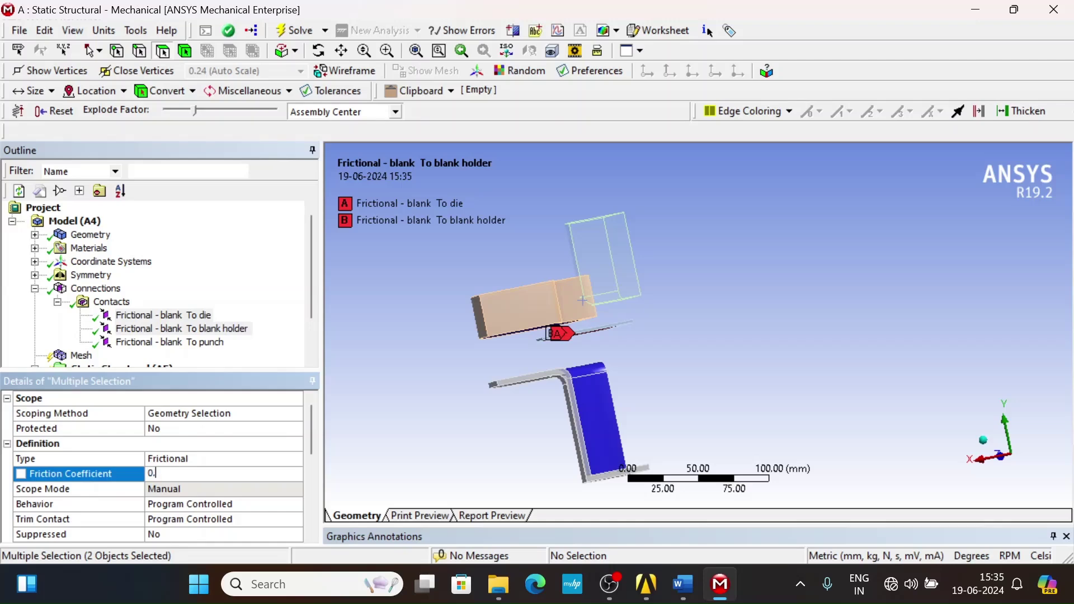
pyautogui.write('004')
pyautogui.write('4')
pyautogui.press('Return')
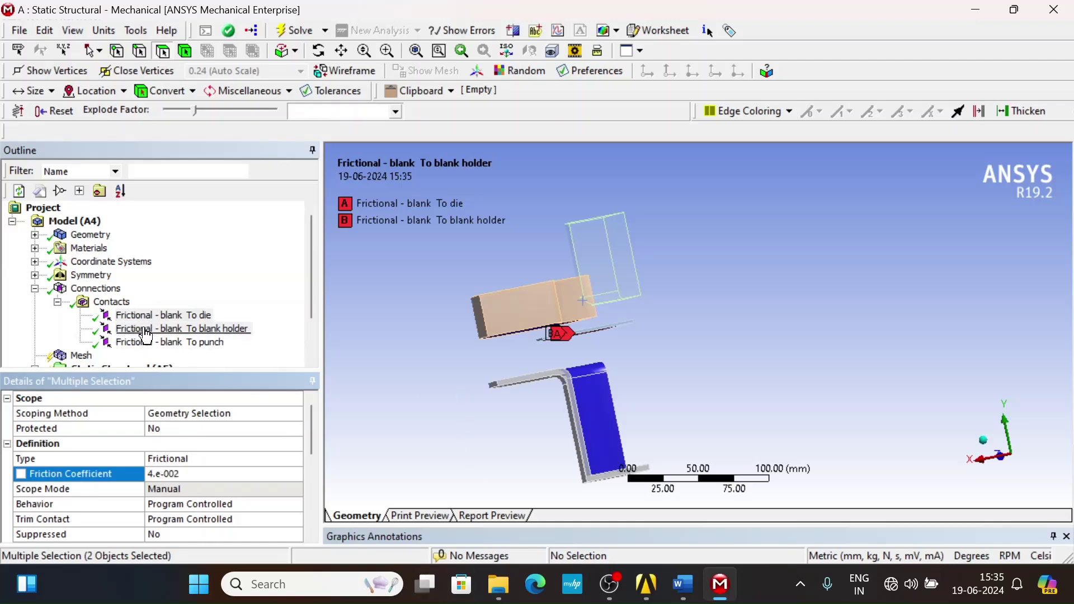
# Set the formulation of the die and blank holder contacts to Augmented Lagrange.
pyautogui.scroll(-2, 256, 445)
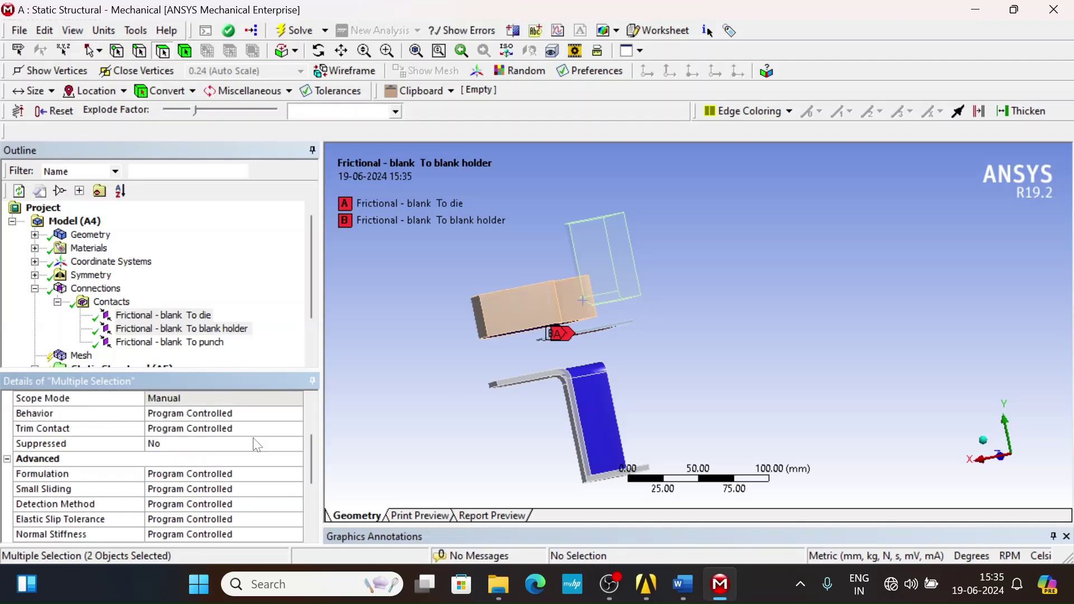
pyautogui.scroll(2, 257, 445)
pyautogui.scroll(-2, 183, 509)
pyautogui.click(235, 480)
pyautogui.click(295, 475)
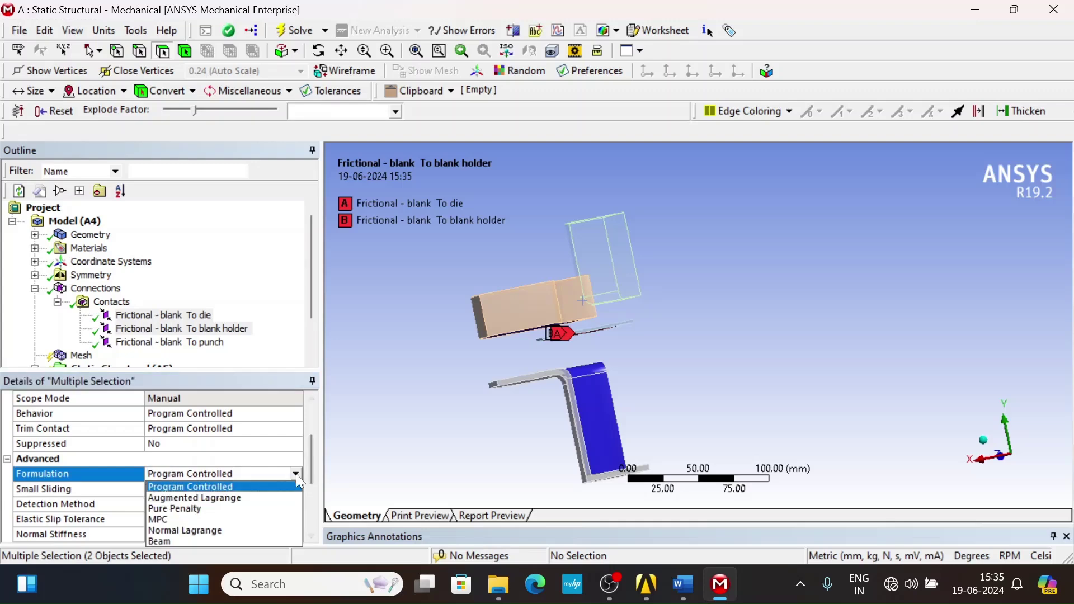
pyautogui.click(238, 497)
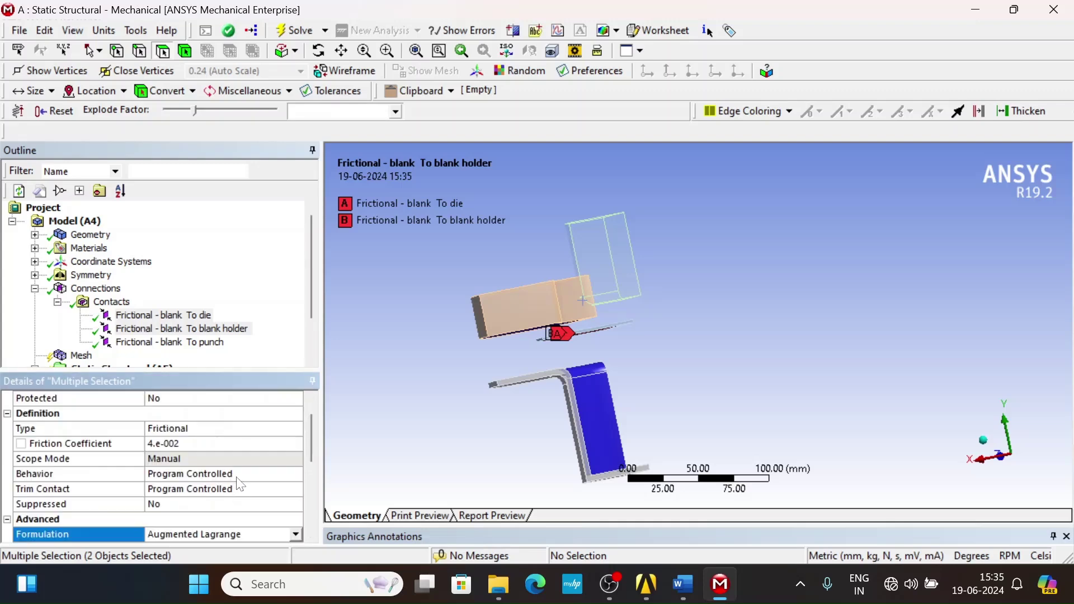
# Define the normal stiffness of the die and blank holder contacts by Factor, with a normal stiffness factor of 0.1.
pyautogui.scroll(-4, 80, 517)
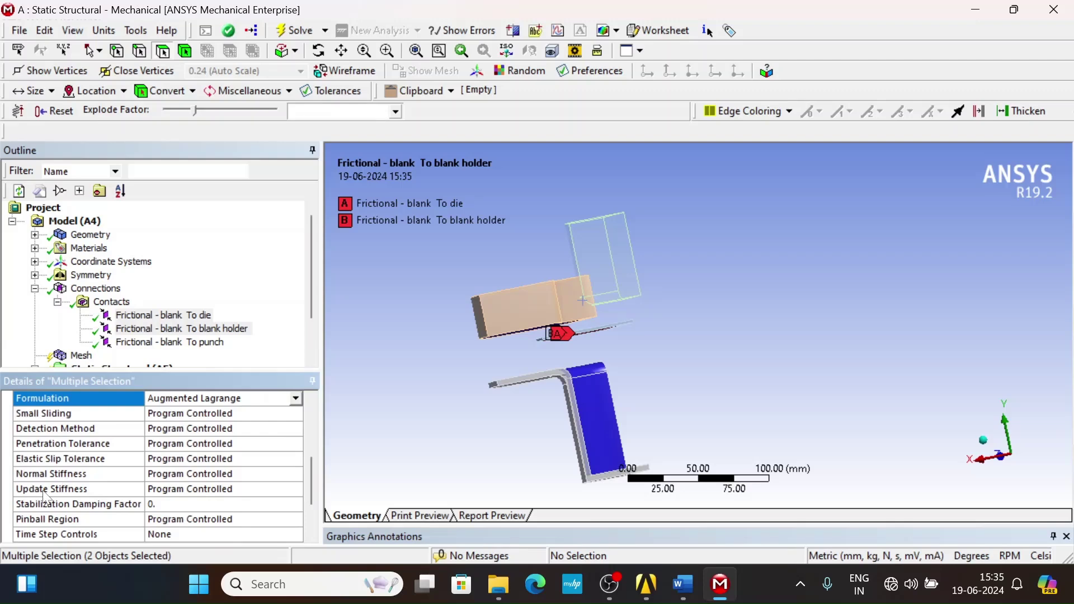
pyautogui.click(157, 480)
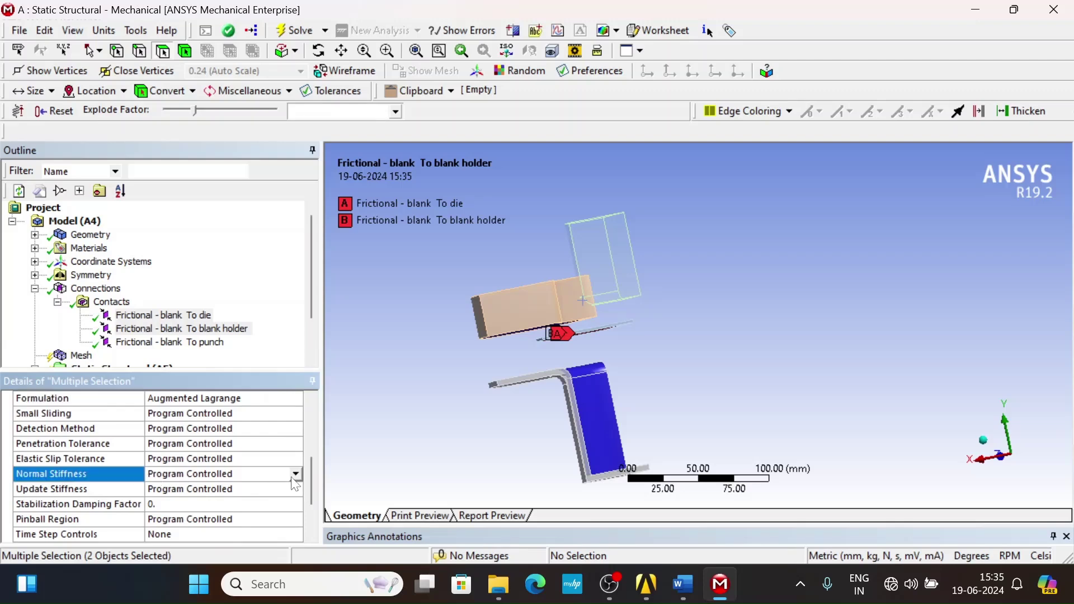
pyautogui.click(293, 475)
pyautogui.click(204, 498)
pyautogui.scroll(-1, 168, 498)
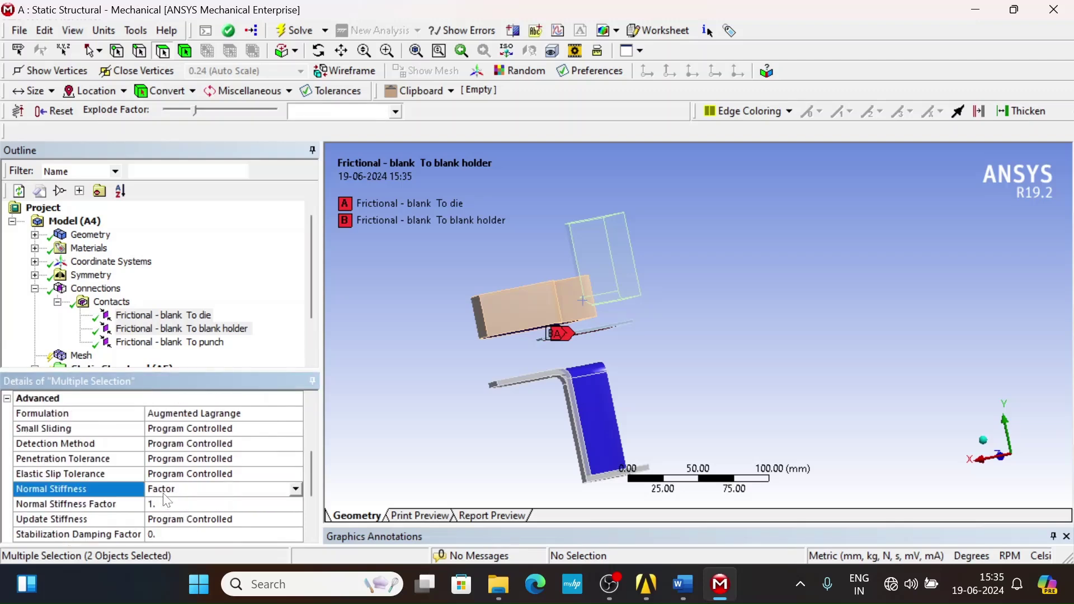
pyautogui.click(168, 503)
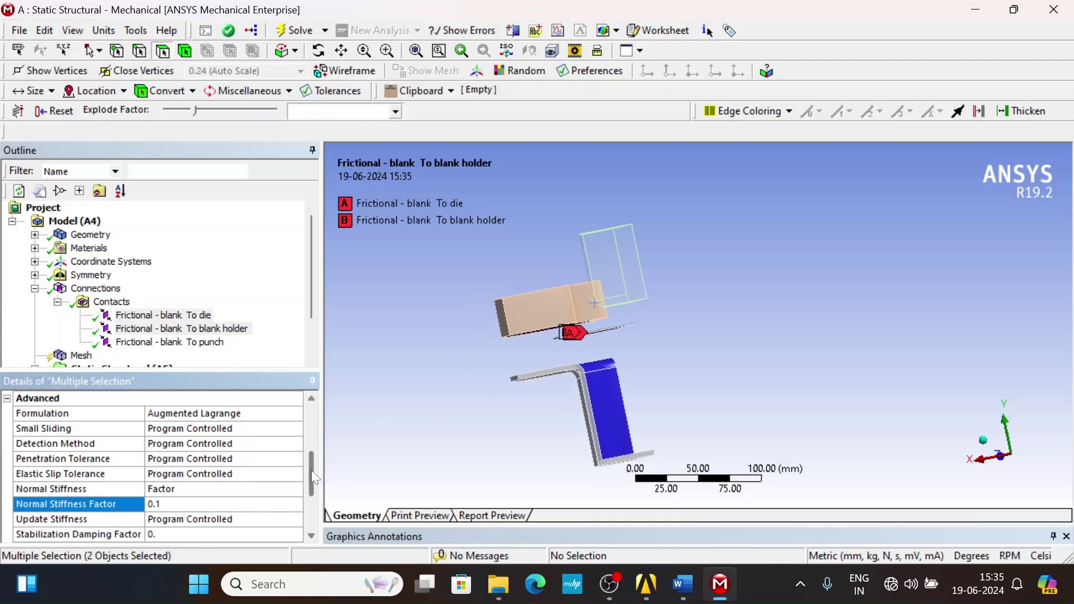
# Define the pinball region of the die and blank holder contacts by Radius, with a pinball radius of 0.5 mm.
pyautogui.scroll(-1, 311, 477)
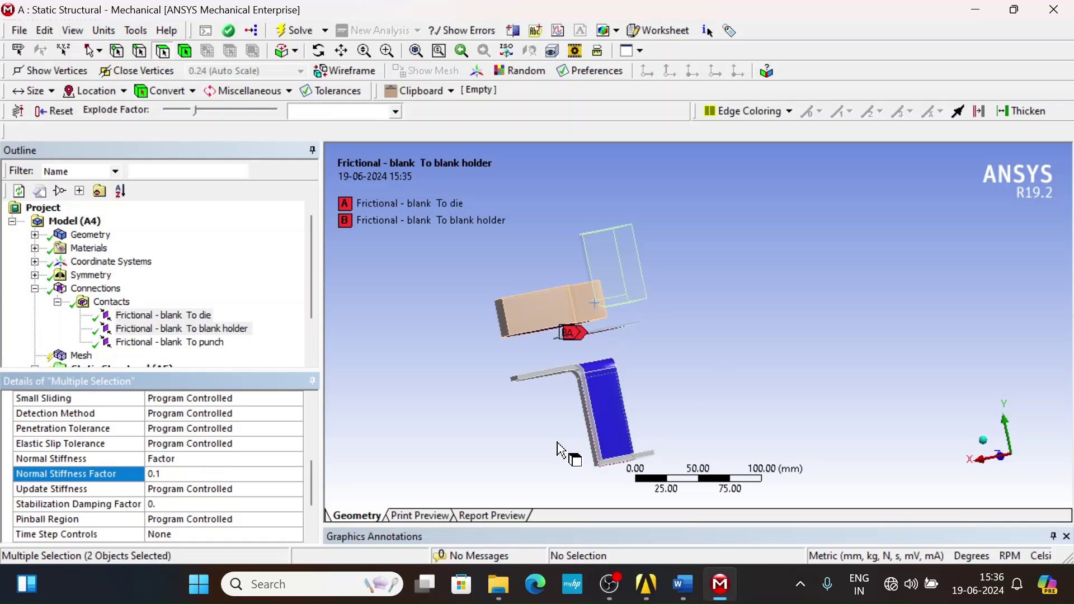
pyautogui.scroll(-1, 193, 504)
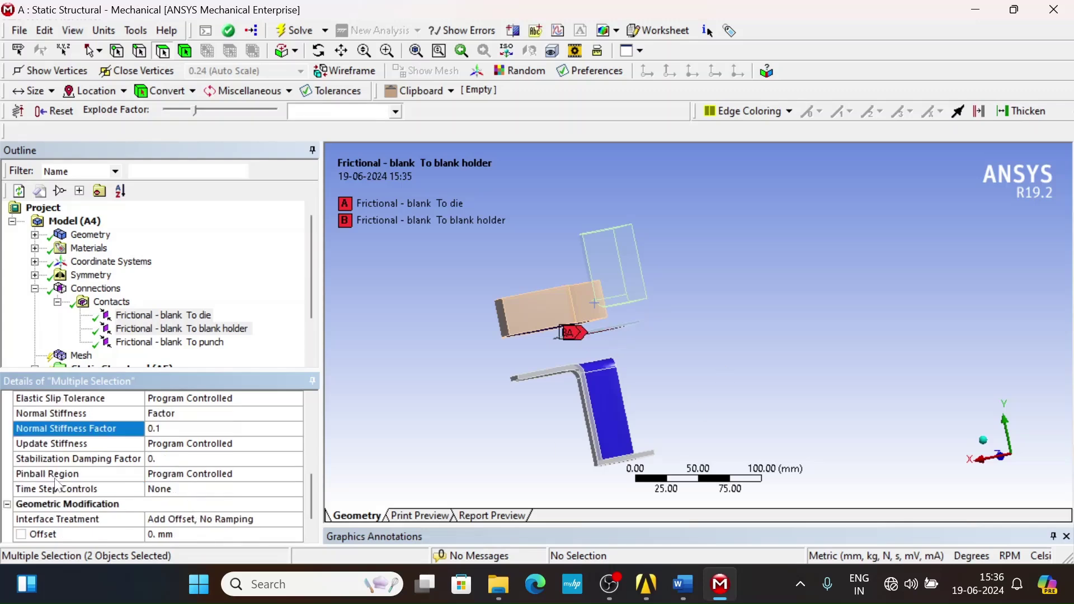
pyautogui.click(207, 474)
pyautogui.click(295, 474)
pyautogui.click(230, 498)
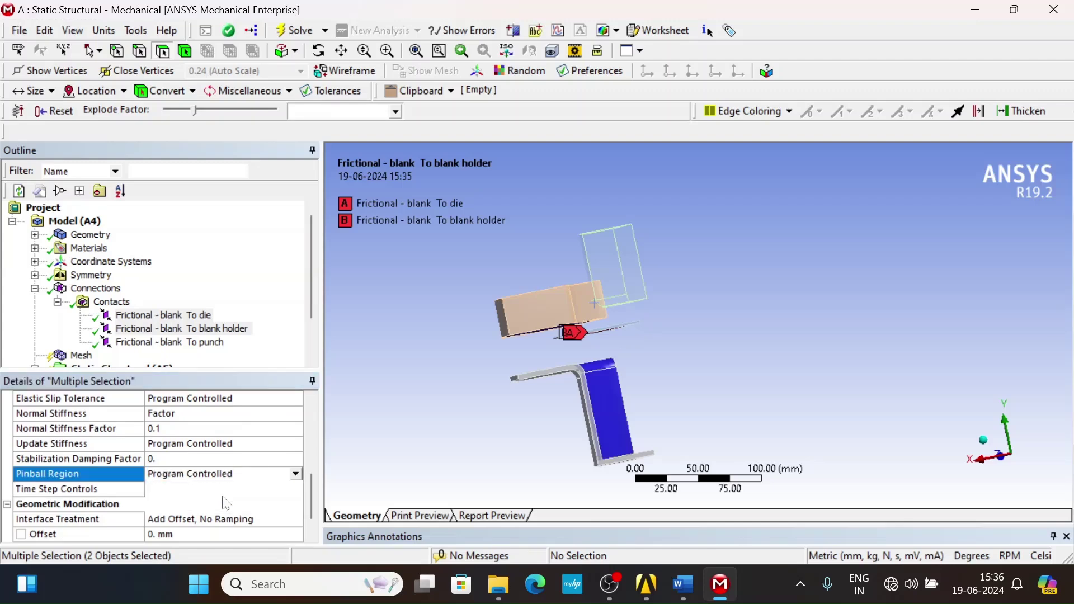
pyautogui.scroll(-1, 171, 496)
pyautogui.click(171, 507)
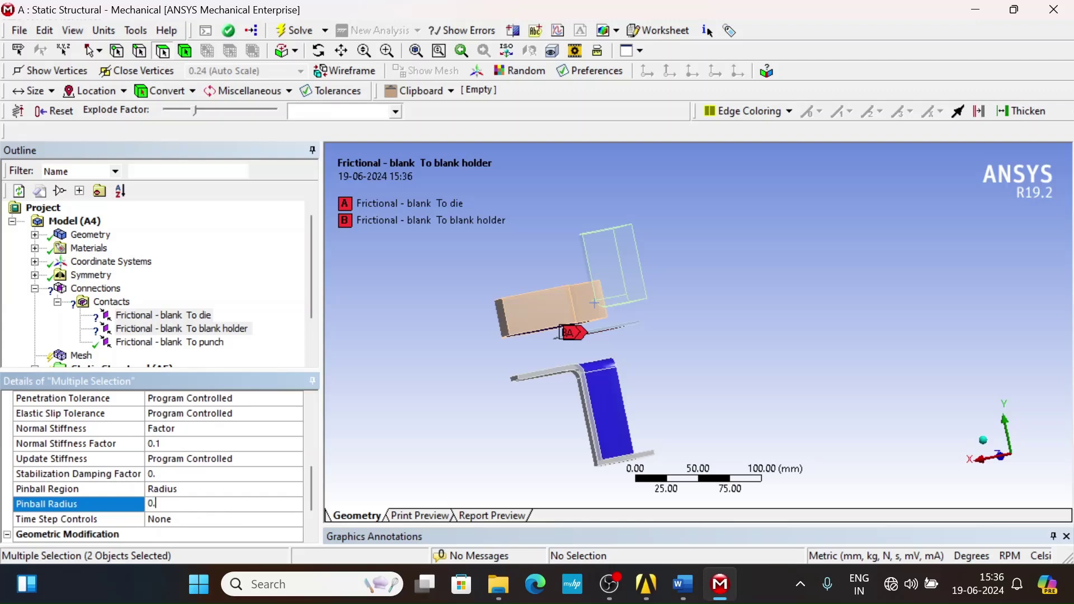
pyautogui.write('0.5')
pyautogui.press('Return')
# Set the interface treatment of the die and blank holder contacts to Adjust to Touch.
pyautogui.scroll(-2, 185, 523)
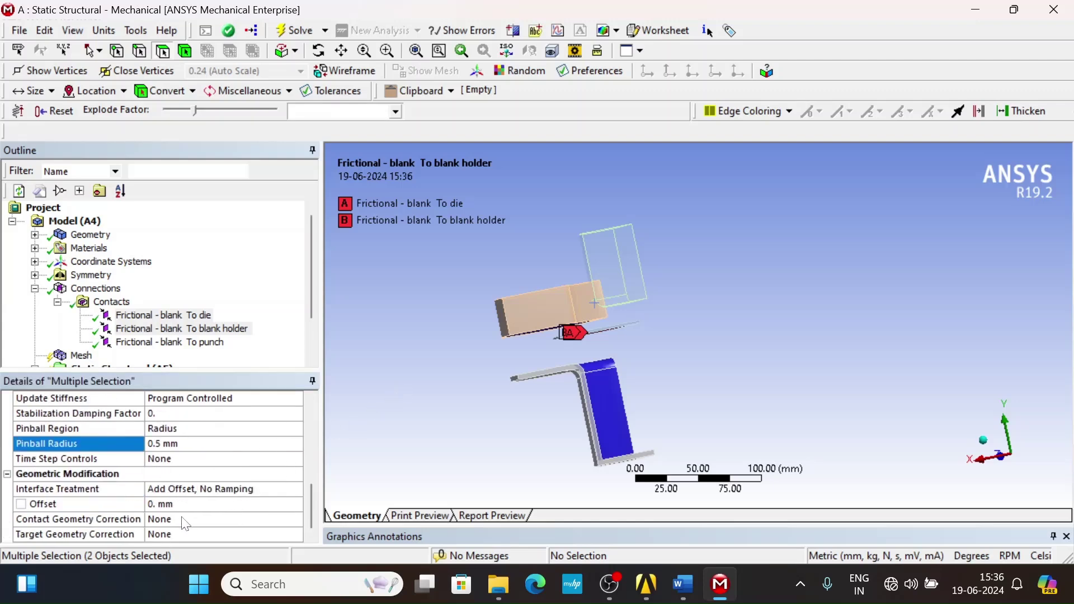
pyautogui.click(208, 490)
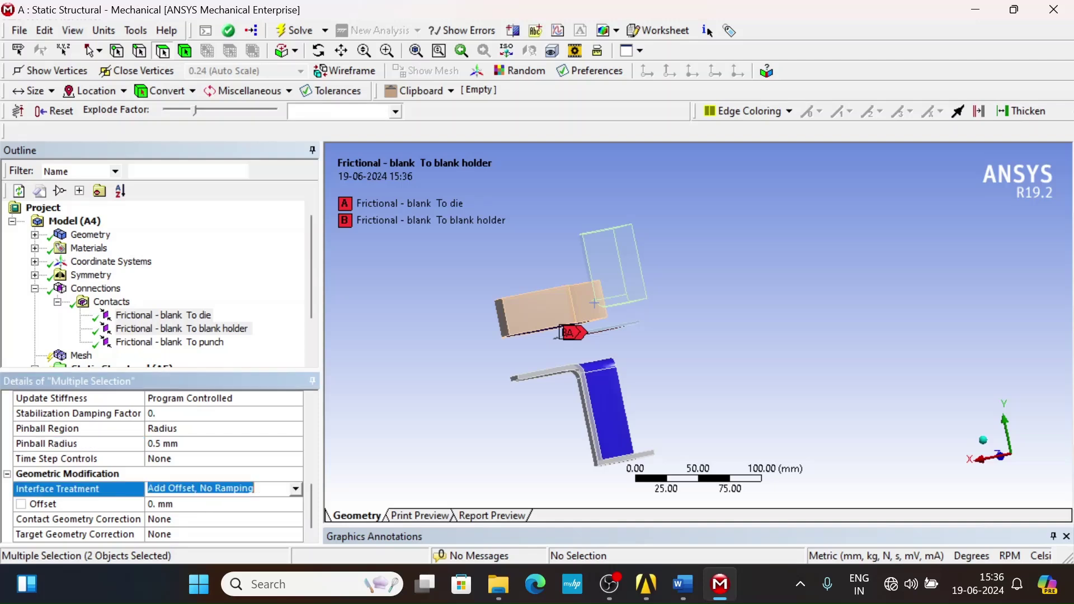
pyautogui.click(294, 488)
pyautogui.click(213, 500)
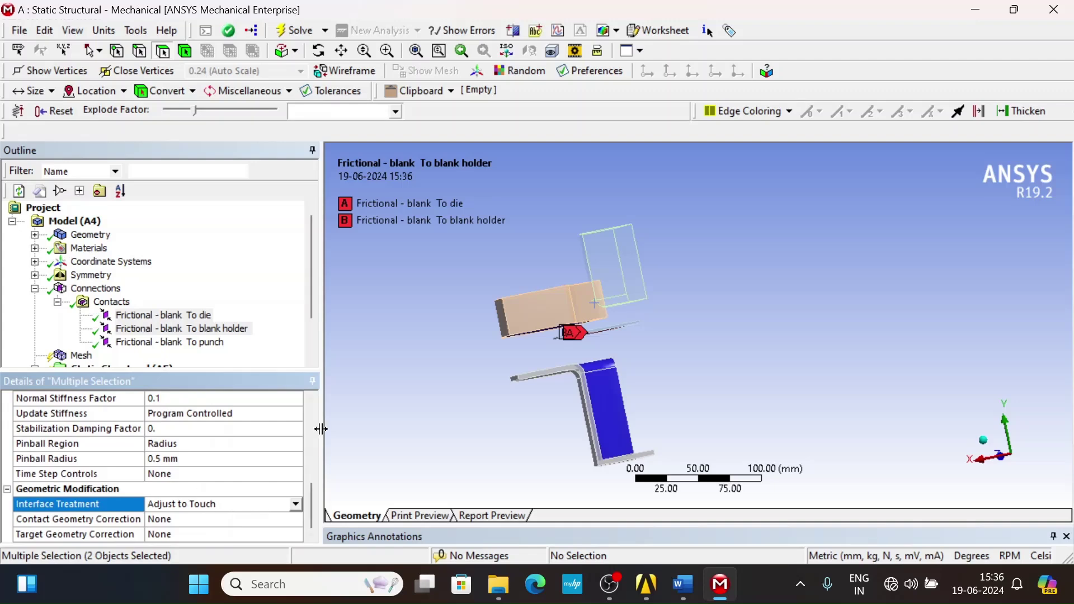
# Set the formulation of the blank-to-punch contact to Augmented Lagrange.
pyautogui.click(214, 342)
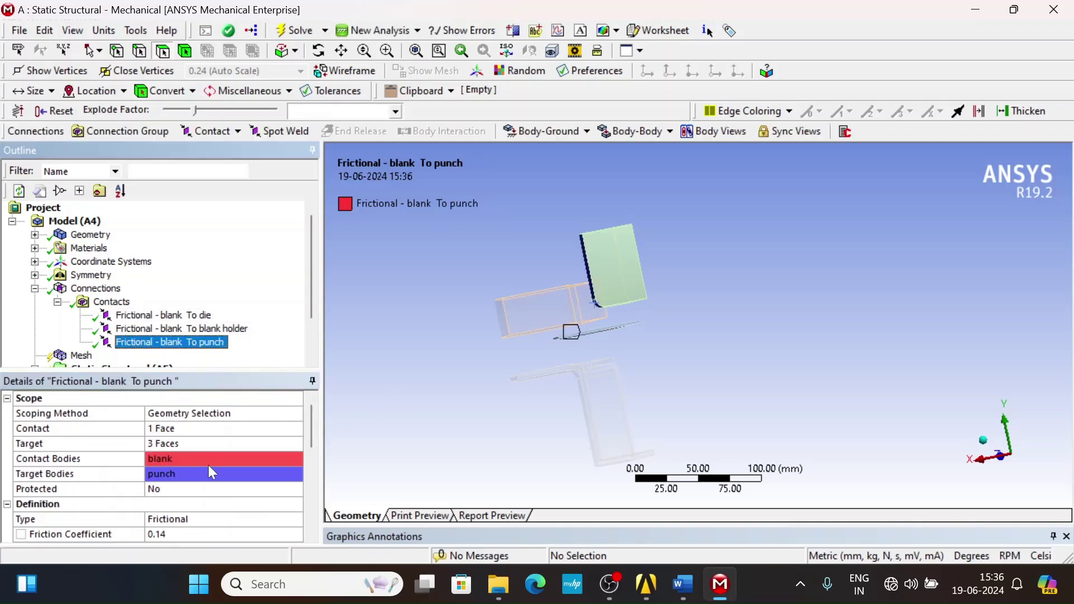
pyautogui.scroll(-3, 208, 465)
pyautogui.click(202, 490)
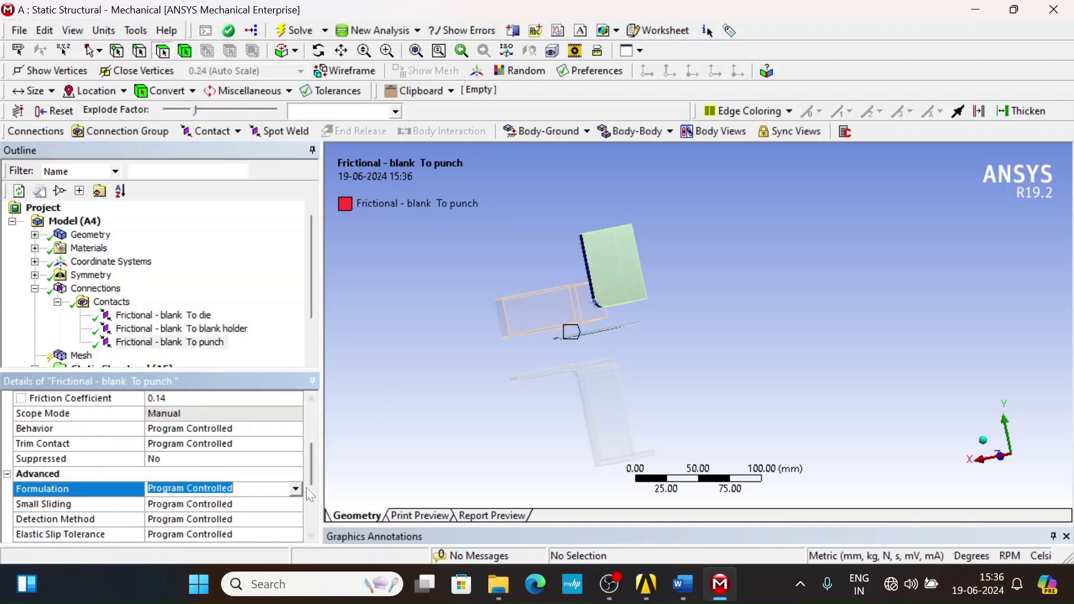
pyautogui.click(295, 489)
pyautogui.click(207, 512)
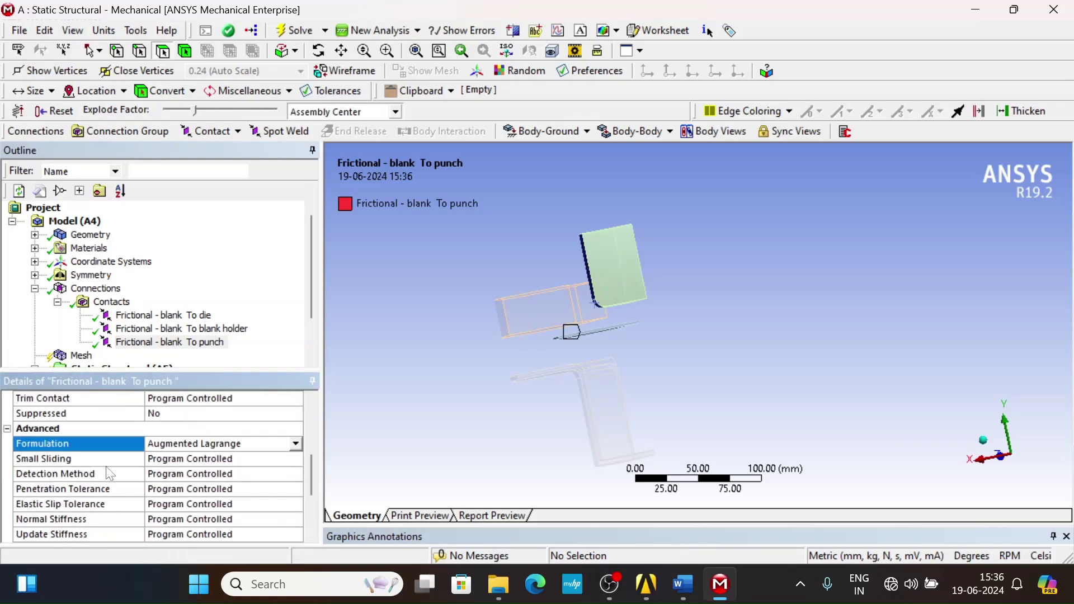
# Define the normal stiffness of the blank-to-punch contact by Factor, with a normal stiffness factor of 0.1.
pyautogui.scroll(-2, 62, 457)
pyautogui.click(227, 430)
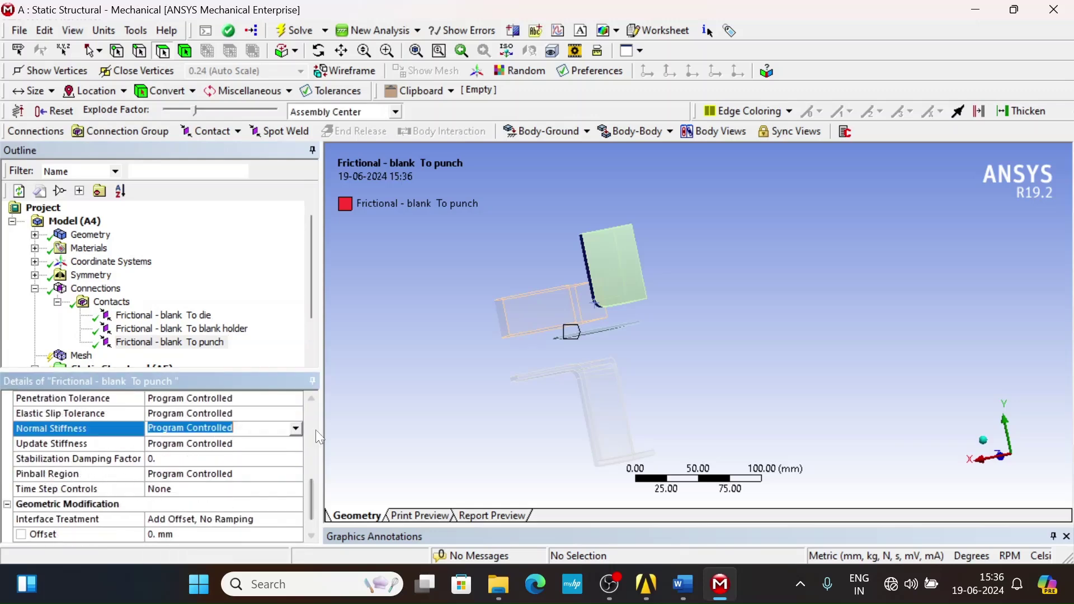
pyautogui.click(296, 429)
pyautogui.click(203, 449)
pyautogui.scroll(-2, 166, 487)
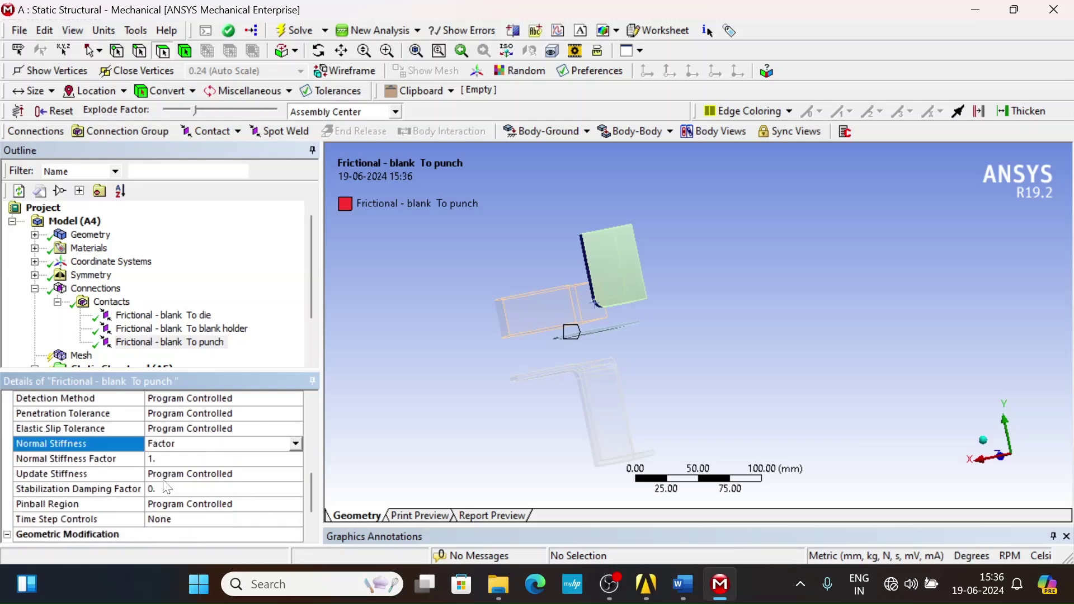
pyautogui.click(162, 458)
pyautogui.write('0.')
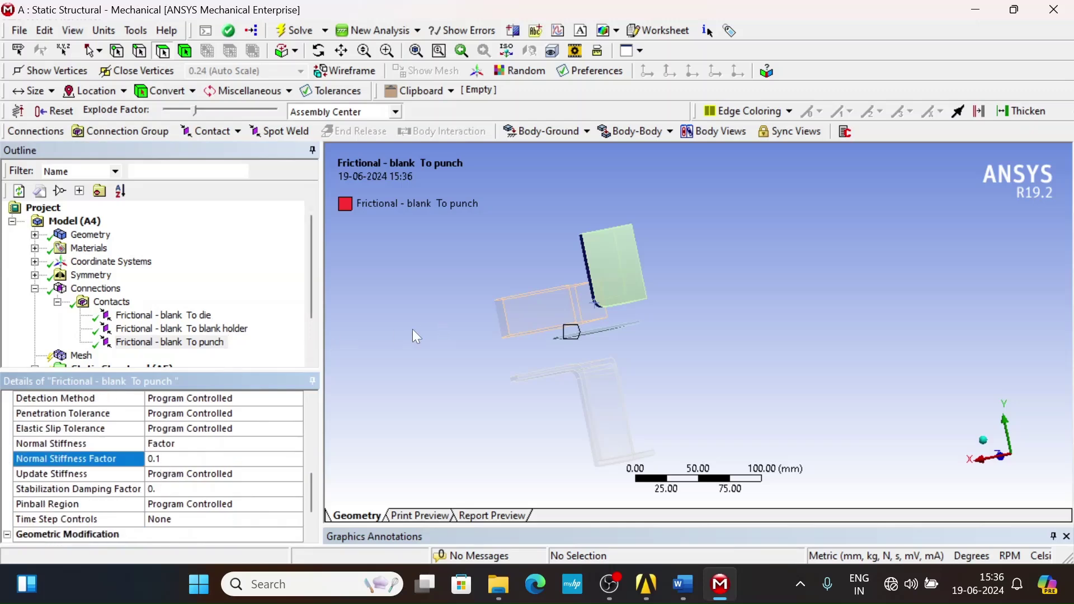
# Define the pinball region of the blank-to-punch contact by Radius.
pyautogui.click(207, 502)
pyautogui.click(295, 503)
pyautogui.click(185, 526)
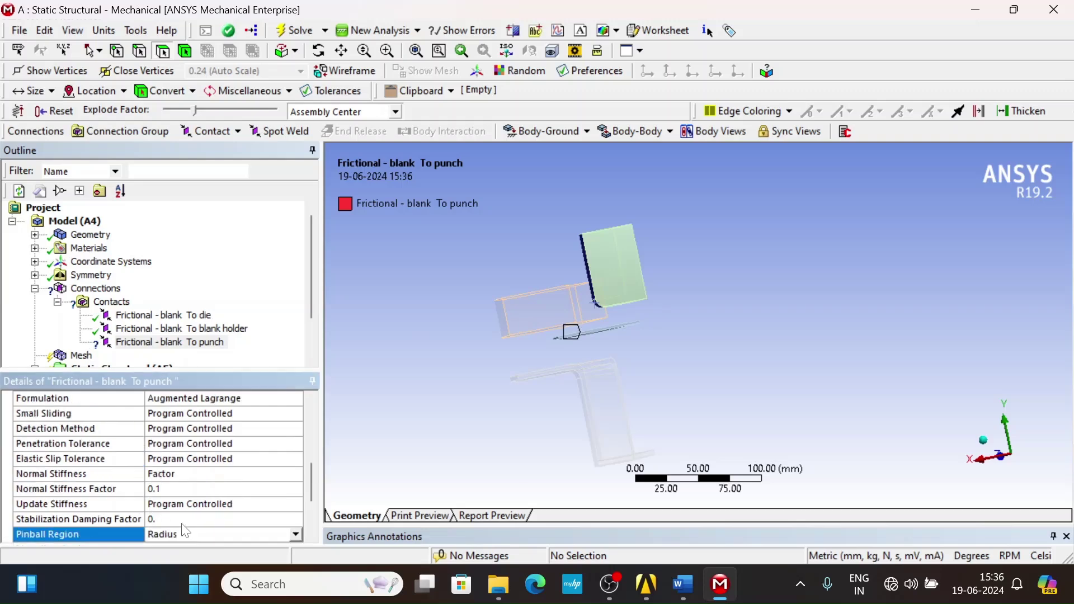
# Set the stabilization damping factor of the blank-to-punch contact to 0.5.
pyautogui.click(185, 522)
pyautogui.write('0.')
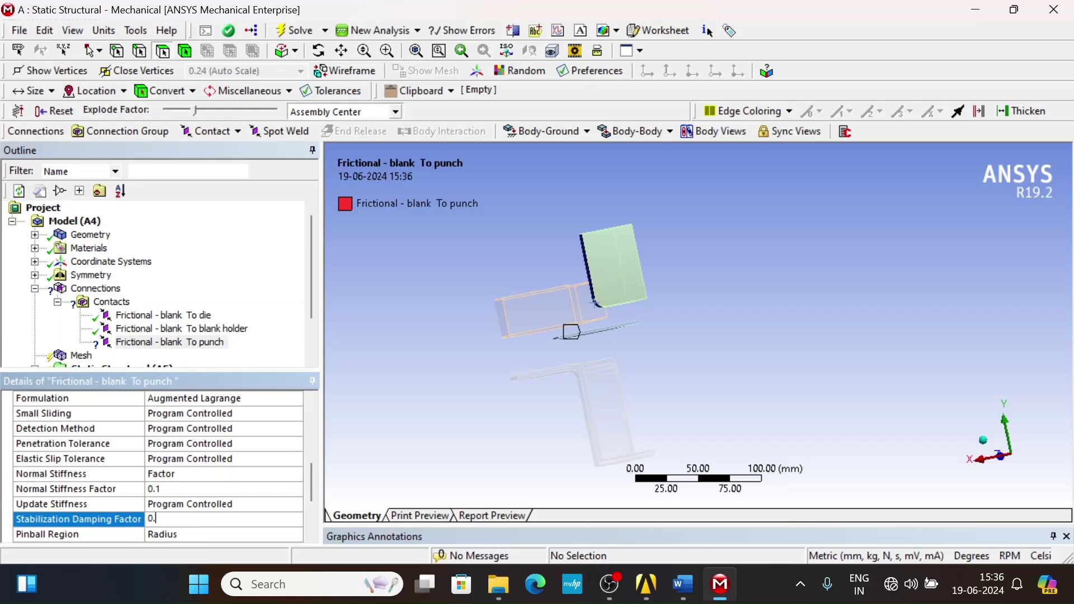
pyautogui.write('5')
pyautogui.press('Return')
pyautogui.scroll(-2, 179, 495)
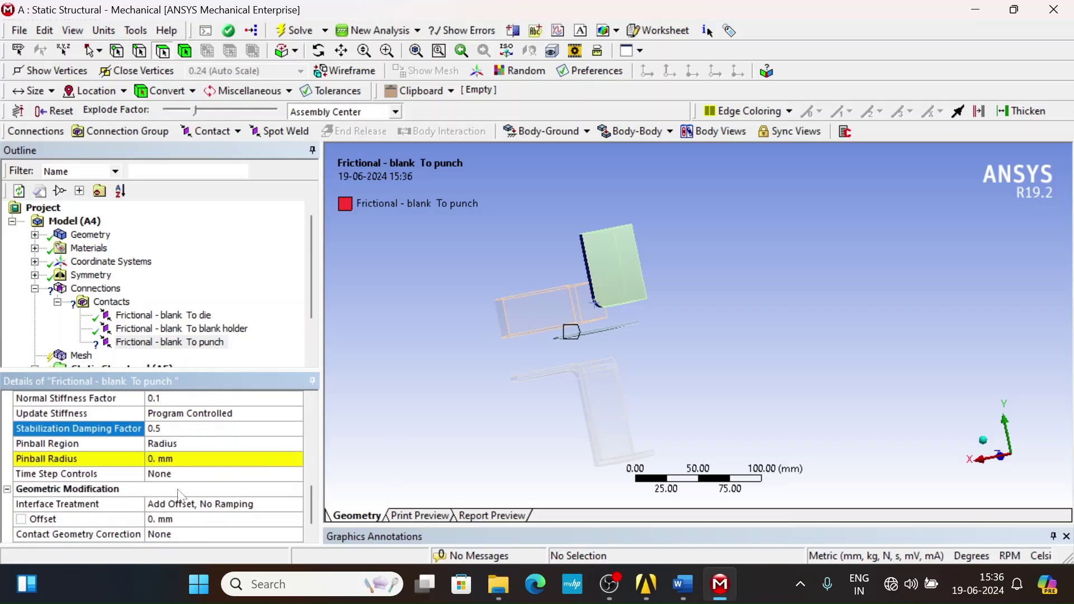
pyautogui.click(155, 428)
pyautogui.press('Return')
# Check the advanced settings of the blank-to-die contact and set the blank-to-punch contact's stabilization damping factor back to 0.
pyautogui.click(120, 315)
pyautogui.scroll(-4, 187, 486)
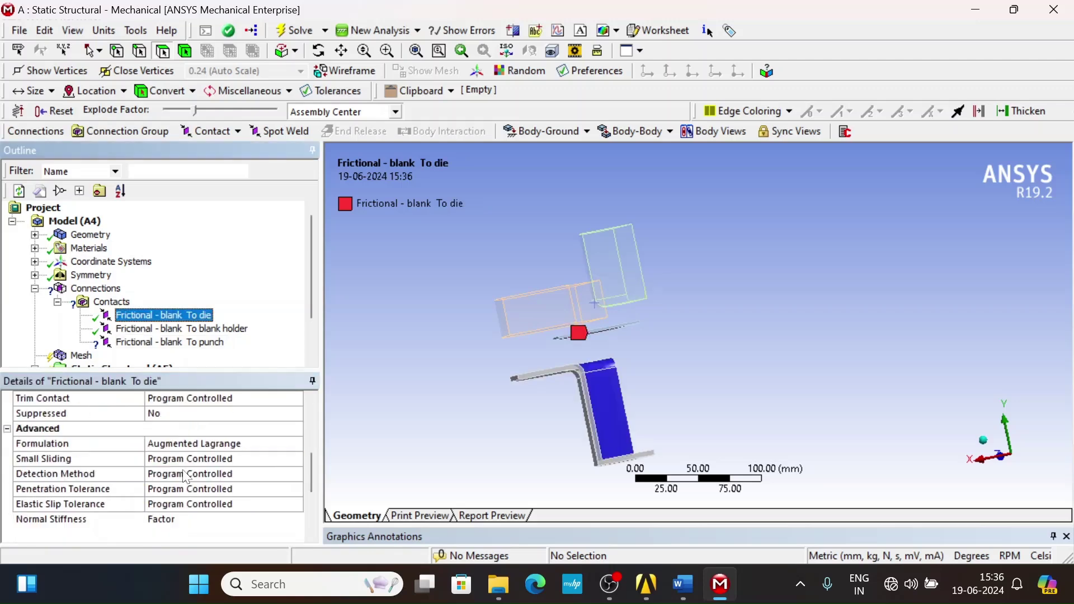
pyautogui.scroll(-1, 187, 487)
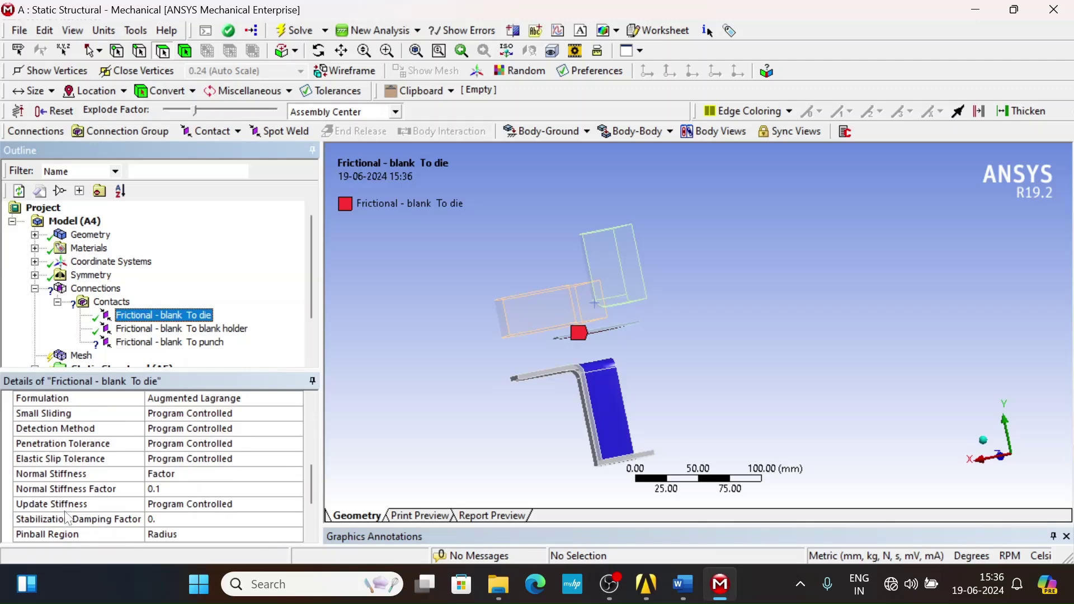
pyautogui.click(193, 342)
pyautogui.scroll(-6, 169, 482)
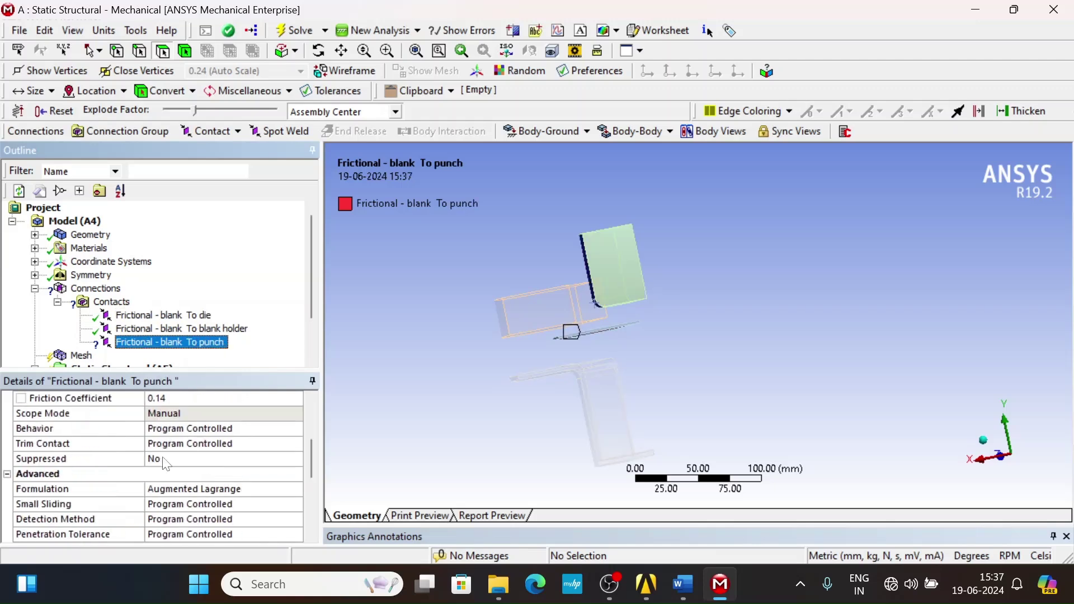
pyautogui.scroll(-1, 170, 485)
pyautogui.click(184, 430)
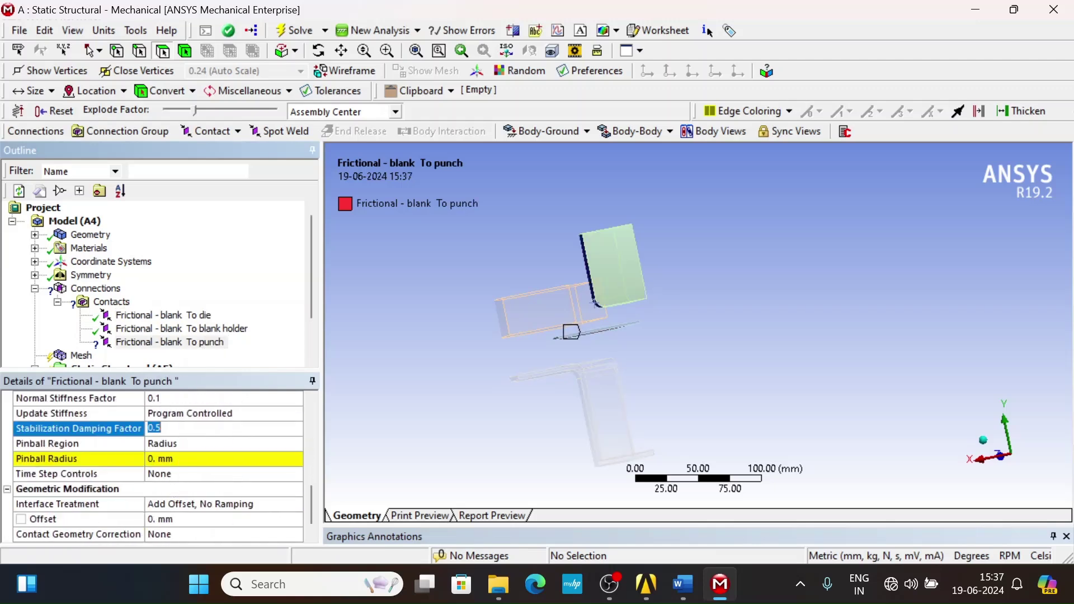
pyautogui.write('0.')
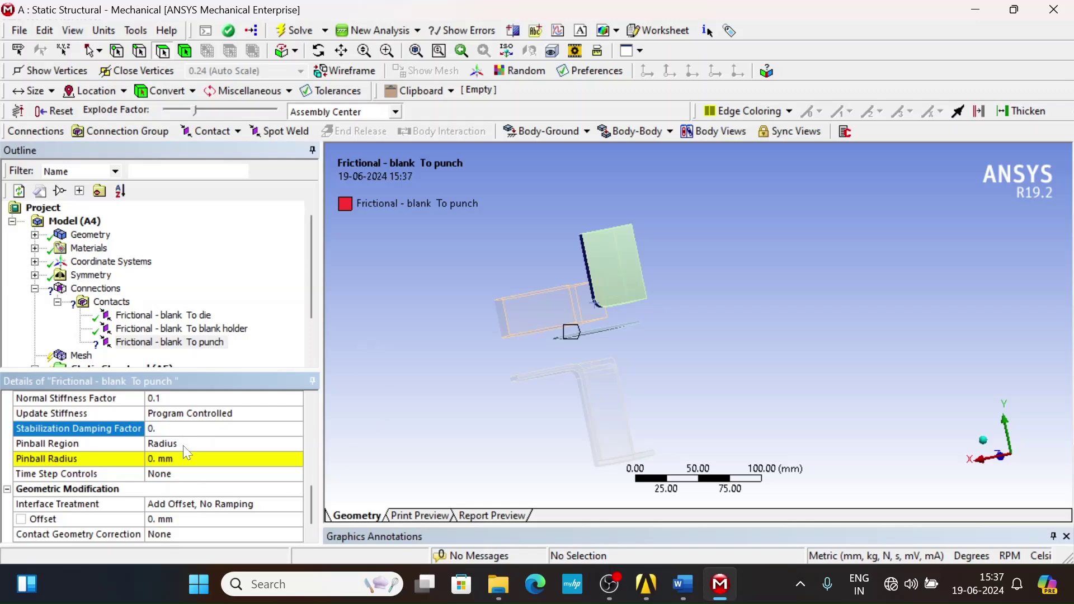
# Set the pinball radius of the blank-to-punch contact to 0.5 mm.
pyautogui.click(185, 458)
pyautogui.write('0.')
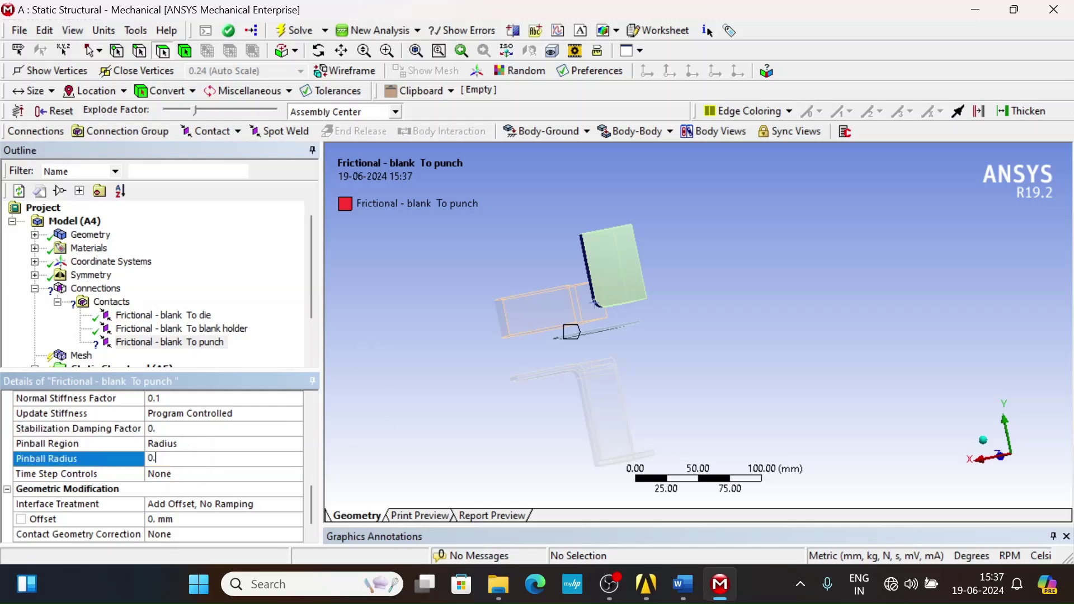
pyautogui.write('5')
pyautogui.press('Return')
# Set the interface treatment of the blank-to-punch contact to Adjust to Touch.
pyautogui.click(299, 501)
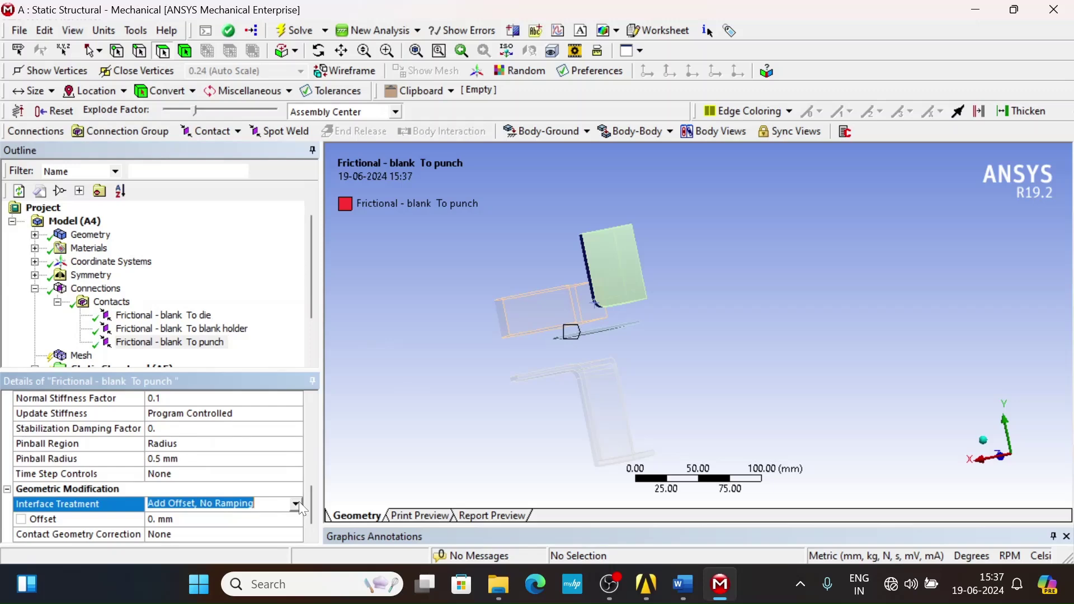
pyautogui.click(296, 504)
pyautogui.click(214, 513)
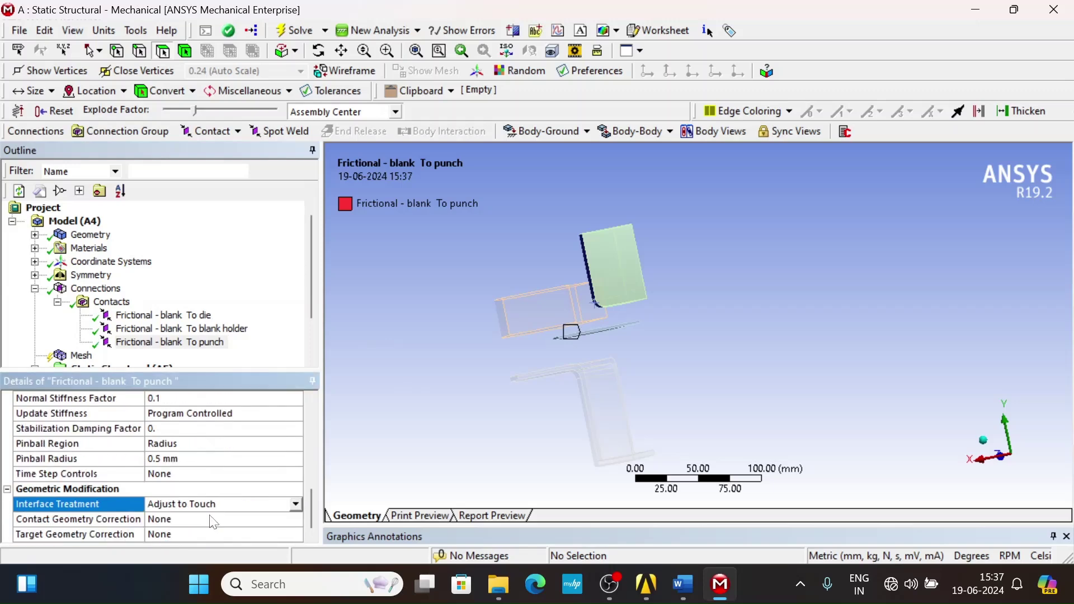
pyautogui.scroll(3, 214, 522)
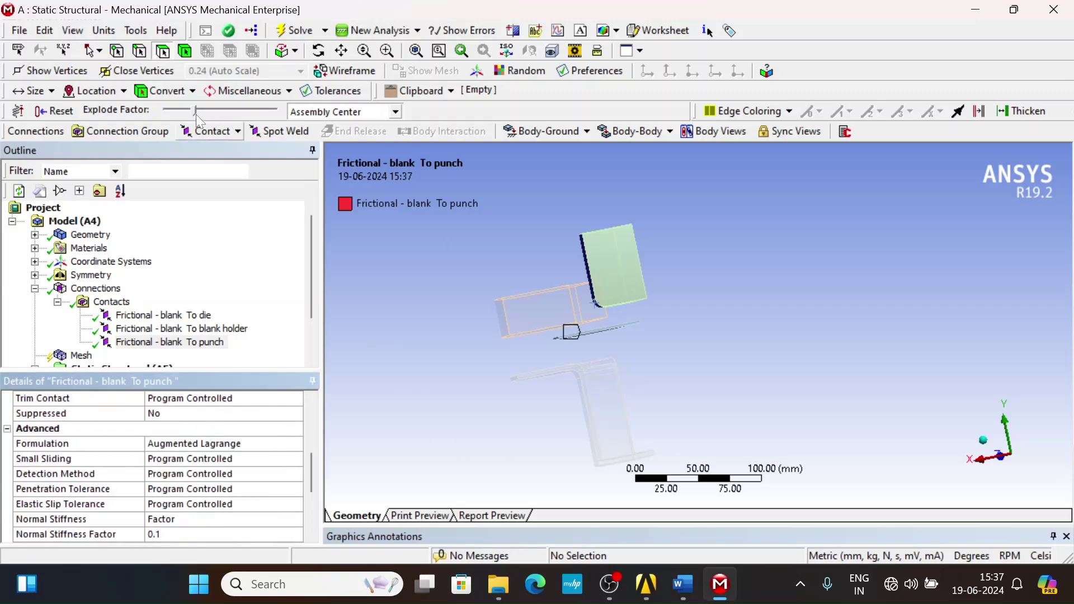
# Collapse the exploded assembly completely and view the punch-to-blank interface close up along the X axis.
pyautogui.moveTo(194, 112); pyautogui.dragTo(139, 126)
pyautogui.scroll(3, 636, 295)
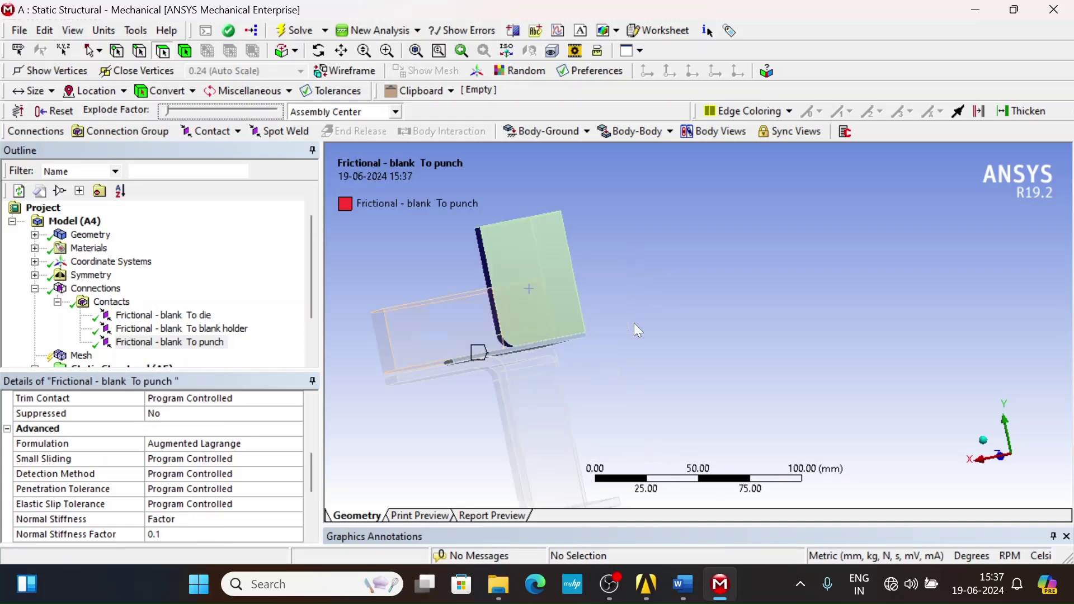
pyautogui.scroll(6, 532, 334)
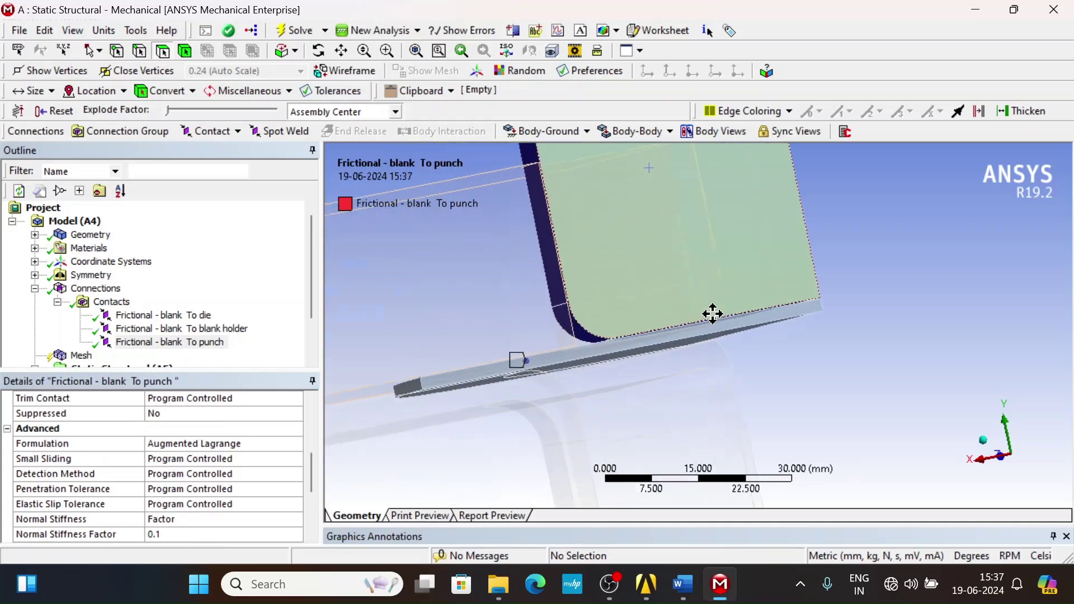
pyautogui.scroll(2, 725, 319)
pyautogui.moveTo(716, 320); pyautogui.dragTo(825, 391)
pyautogui.scroll(-2, 715, 345)
pyautogui.click(978, 455)
pyautogui.scroll(6, 763, 336)
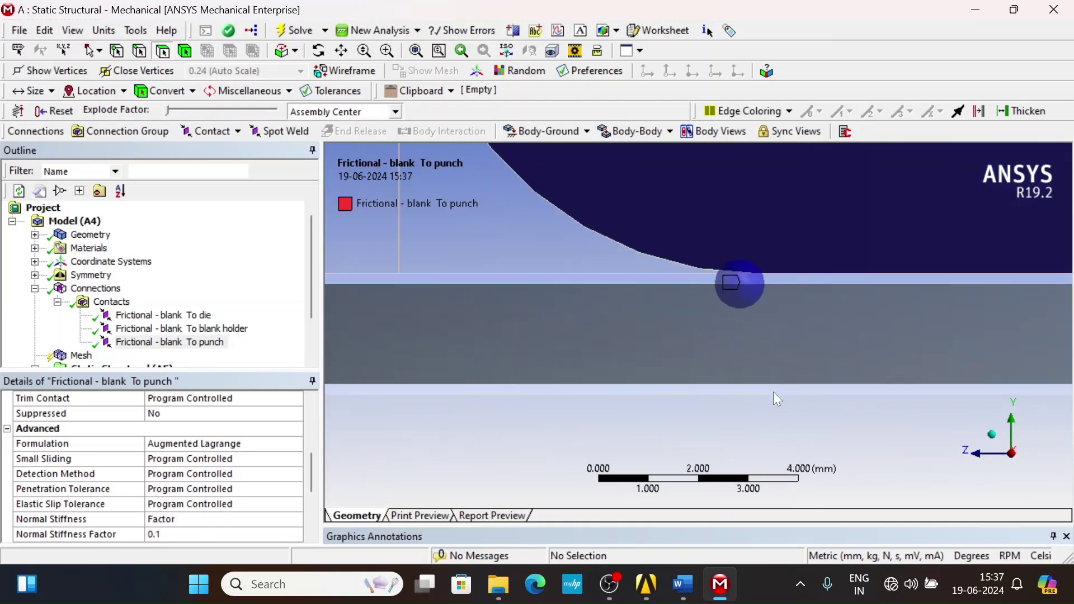
# Examine the gaps between the blank, the die and the blank holder by highlighting their outer cylindrical faces.
pyautogui.click(757, 452)
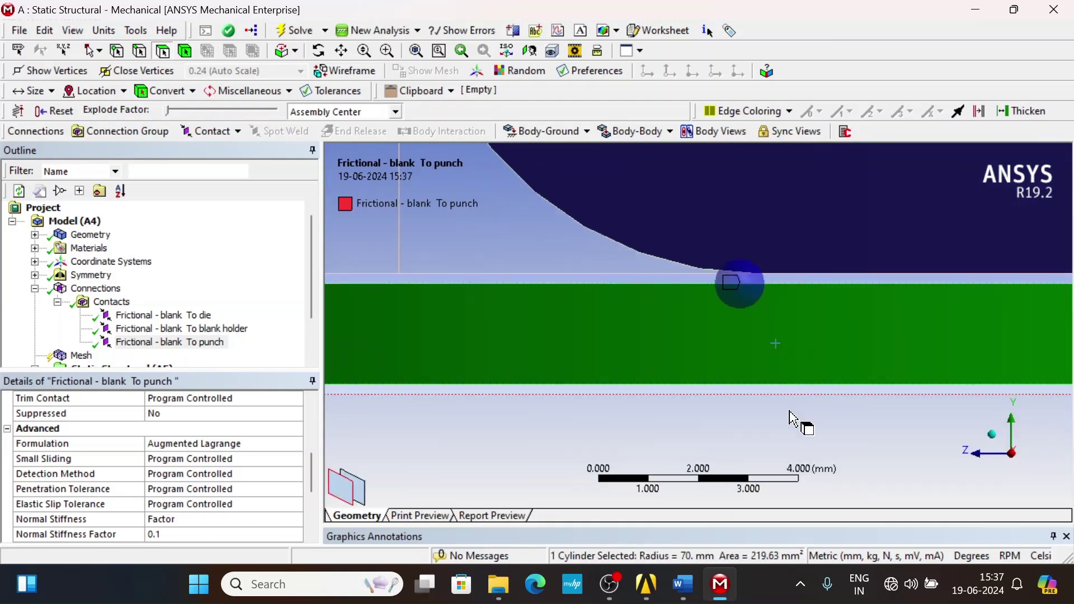
pyautogui.scroll(1, 775, 447)
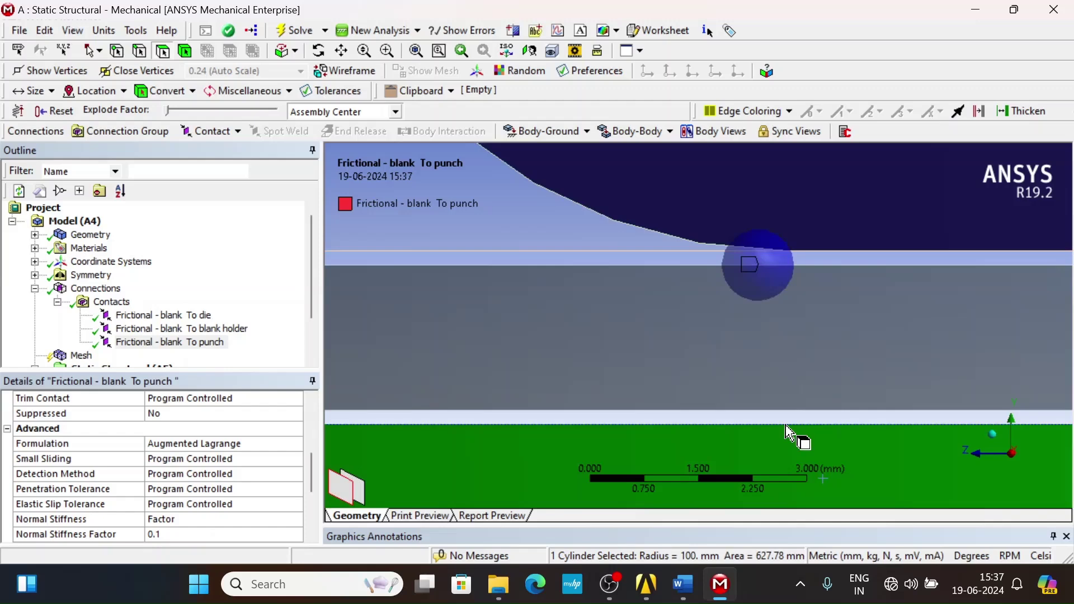
pyautogui.scroll(-8, 789, 432)
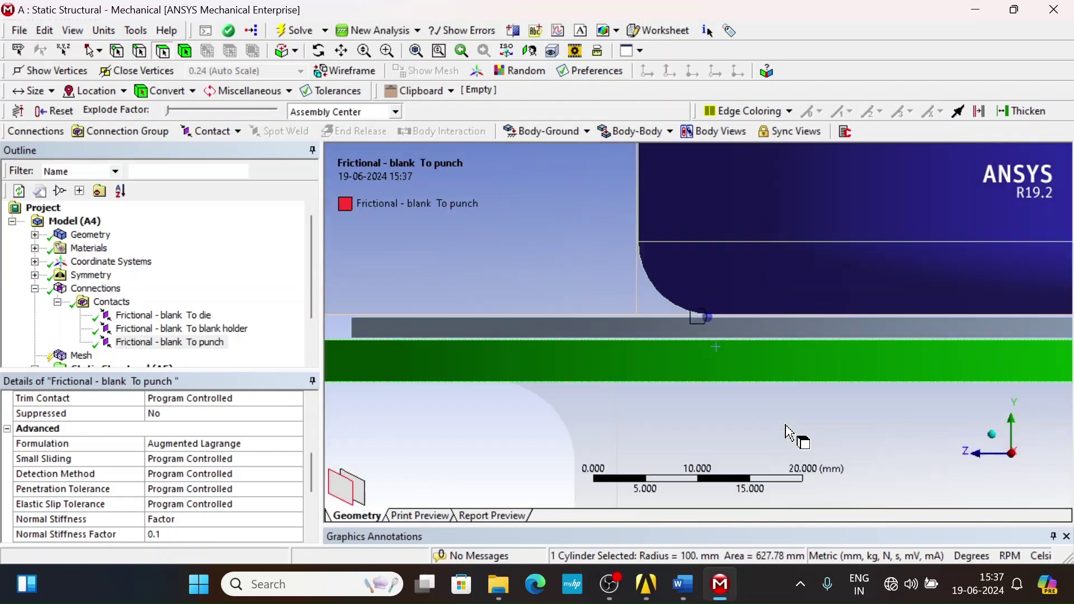
pyautogui.scroll(1, 789, 432)
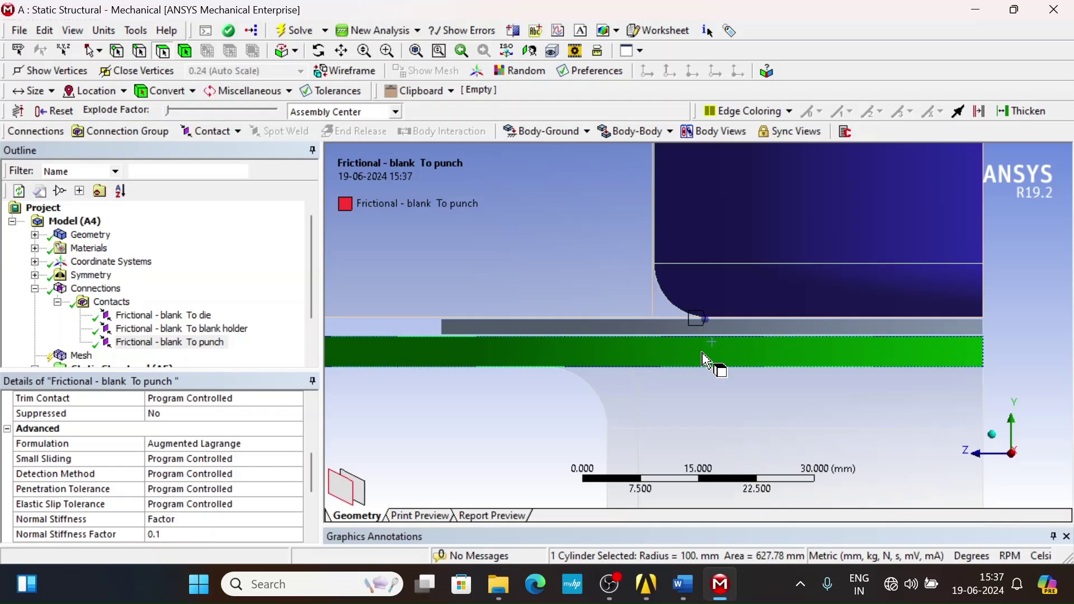
pyautogui.scroll(-3, 705, 360)
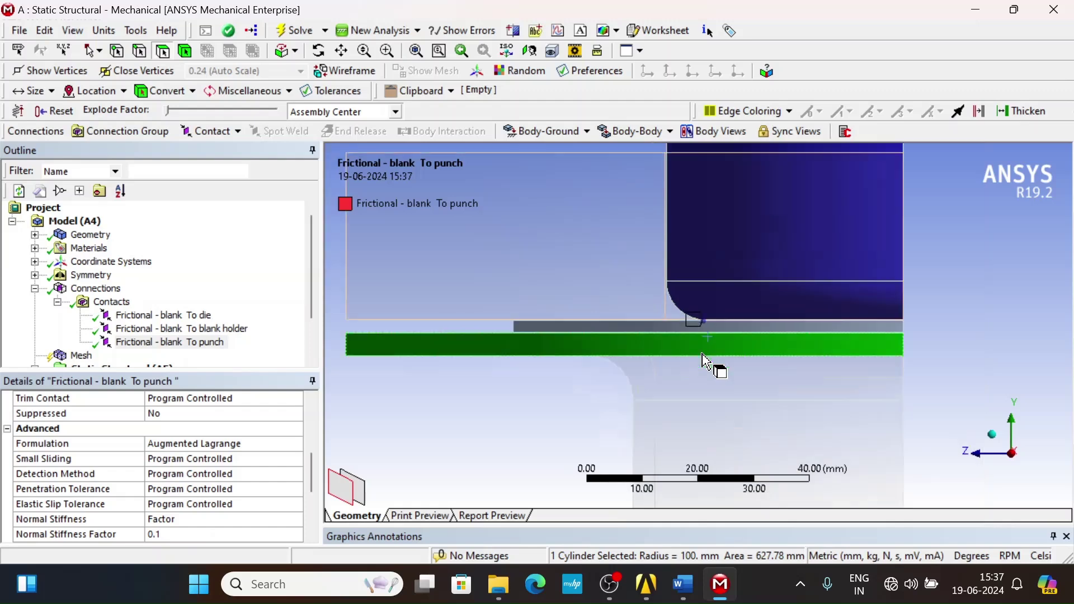
pyautogui.click(838, 226)
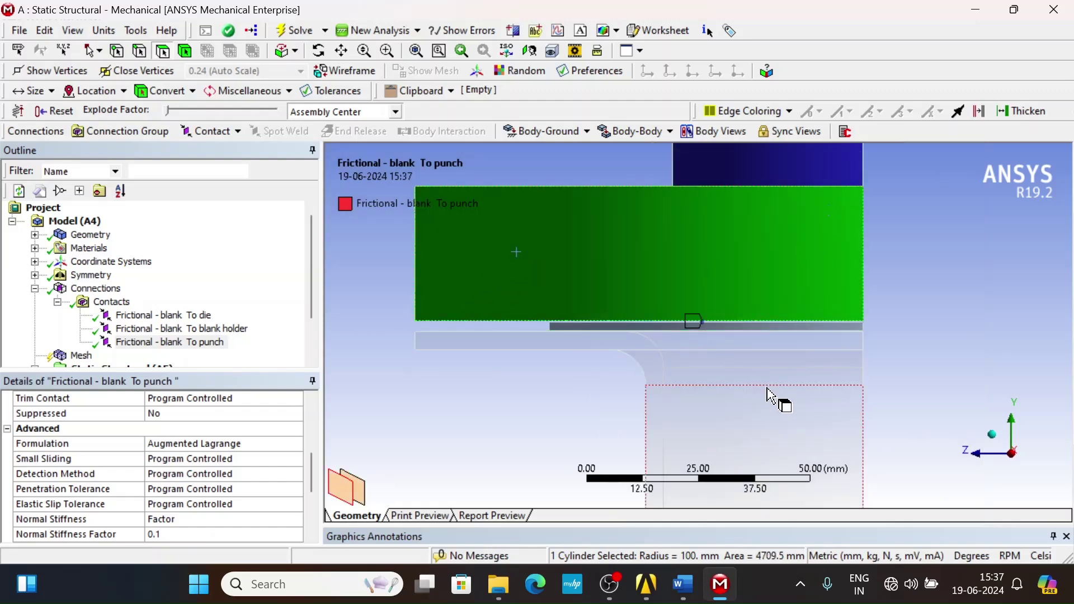
pyautogui.click(901, 289)
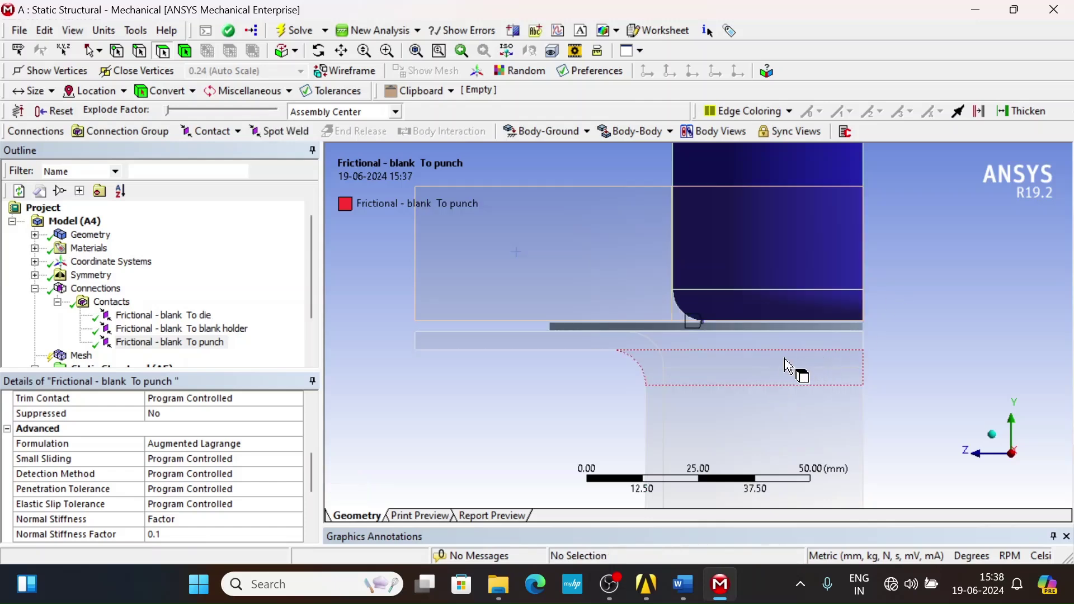
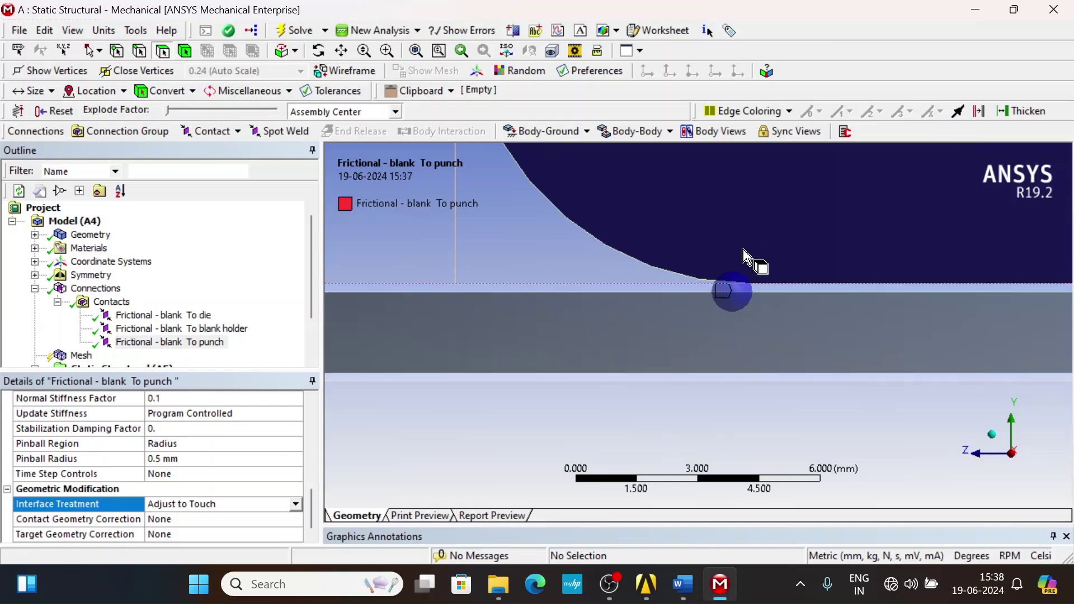
# Highlight the outer faces of the blank and the blank holder to examine the gap spanned by the pinball sphere.
pyautogui.scroll(3, 757, 278)
pyautogui.scroll(-5, 751, 263)
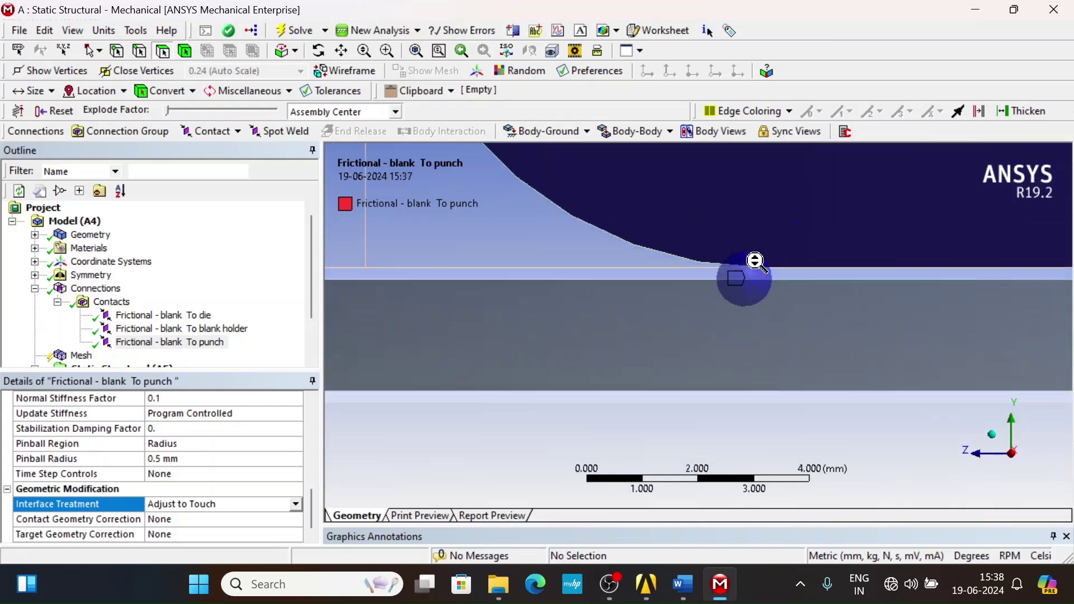
pyautogui.scroll(1, 758, 271)
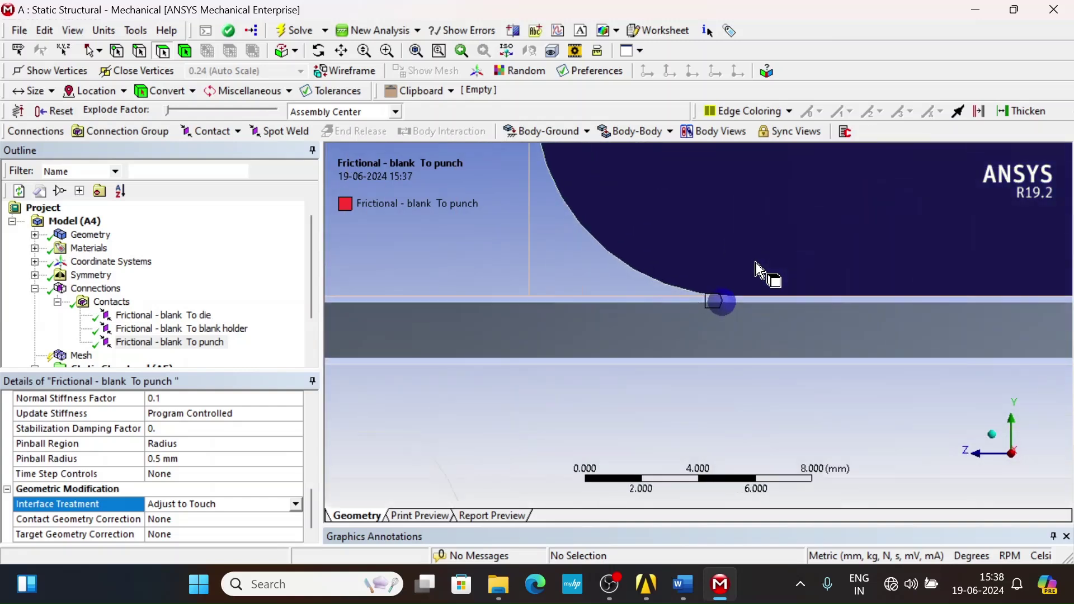
pyautogui.click(757, 274)
pyautogui.keyDown('ctrl'); pyautogui.click(753, 310); pyautogui.keyUp('ctrl')
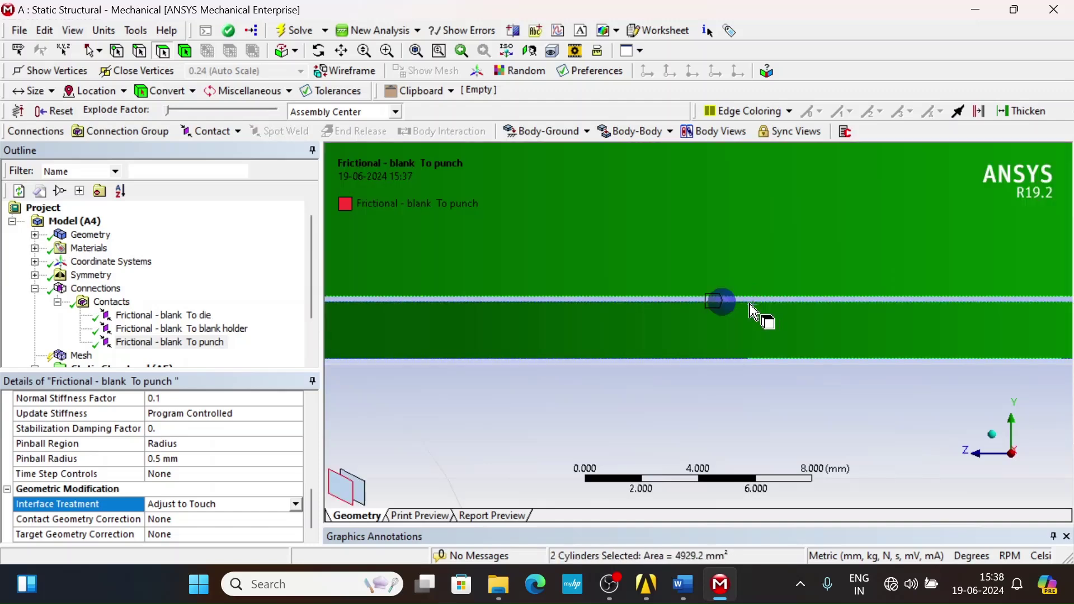
pyautogui.keyDown('ctrl'); pyautogui.click(822, 291); pyautogui.keyUp('ctrl')
pyautogui.keyDown('ctrl'); pyautogui.moveTo(811, 285); pyautogui.dragTo(803, 336, button='middle'); pyautogui.keyUp('ctrl')
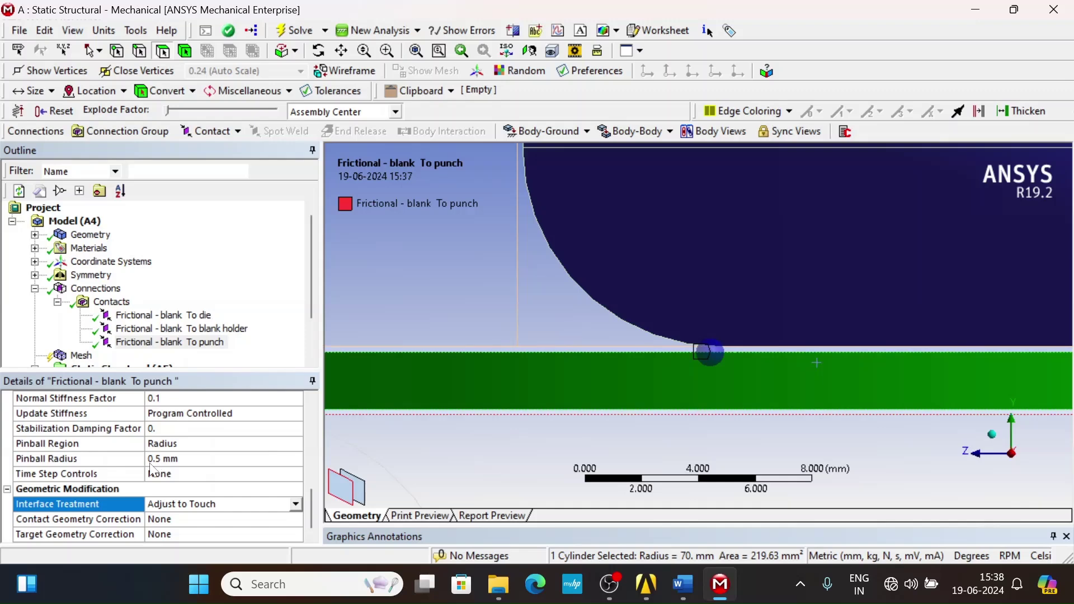
# Examine the pinball sphere at the punch's lower fillet against the clearance to the blank, both close up and in the whole assembly.
pyautogui.scroll(1, 697, 359)
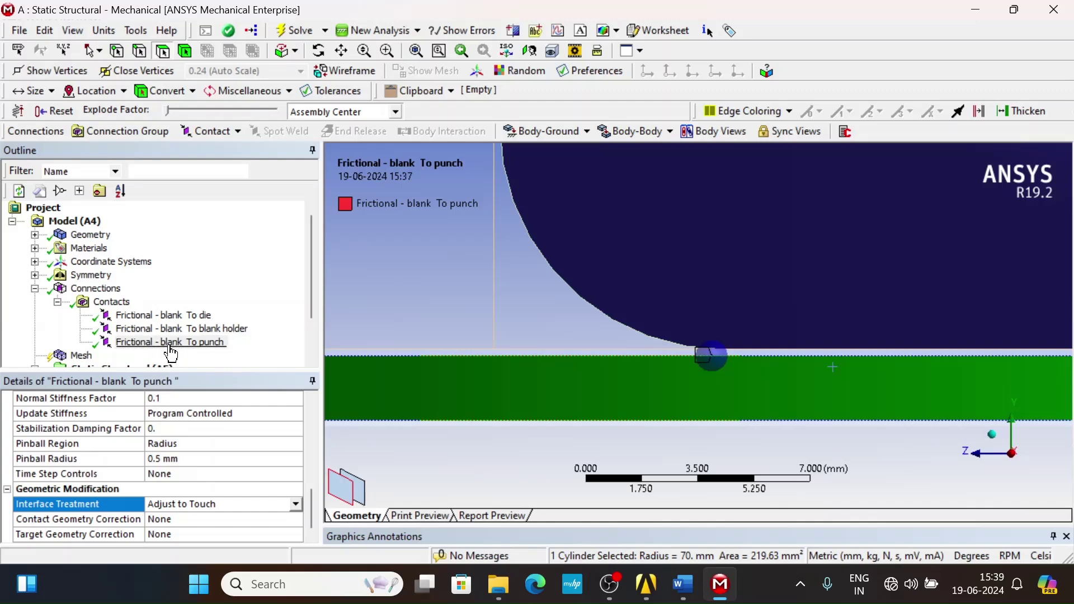
pyautogui.moveTo(178, 343); pyautogui.dragTo(726, 351)
pyautogui.scroll(1, 715, 354)
pyautogui.scroll(-3, 718, 388)
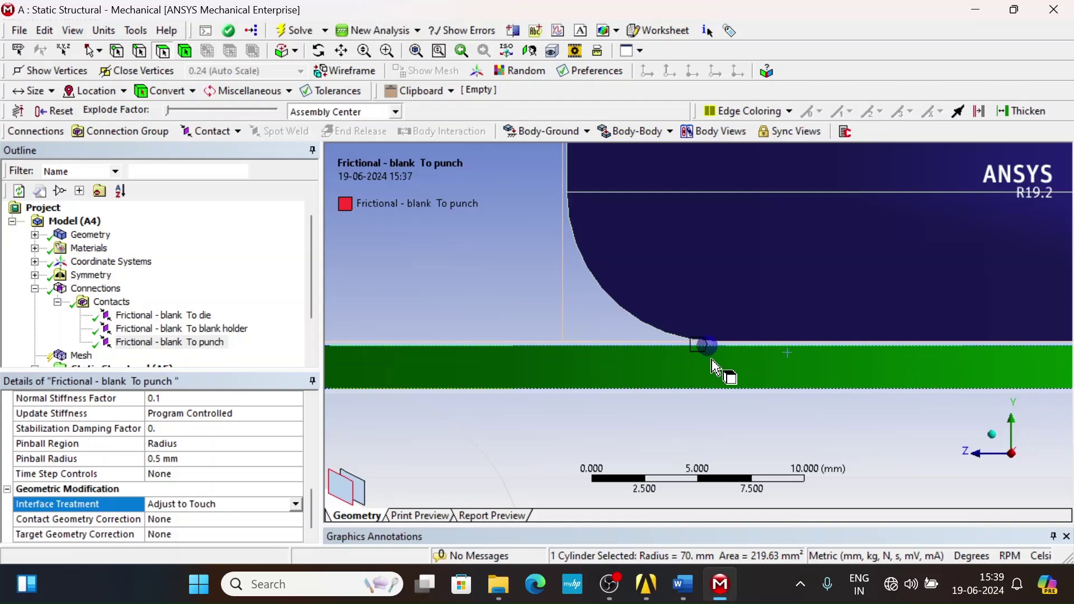
pyautogui.scroll(-2, 718, 369)
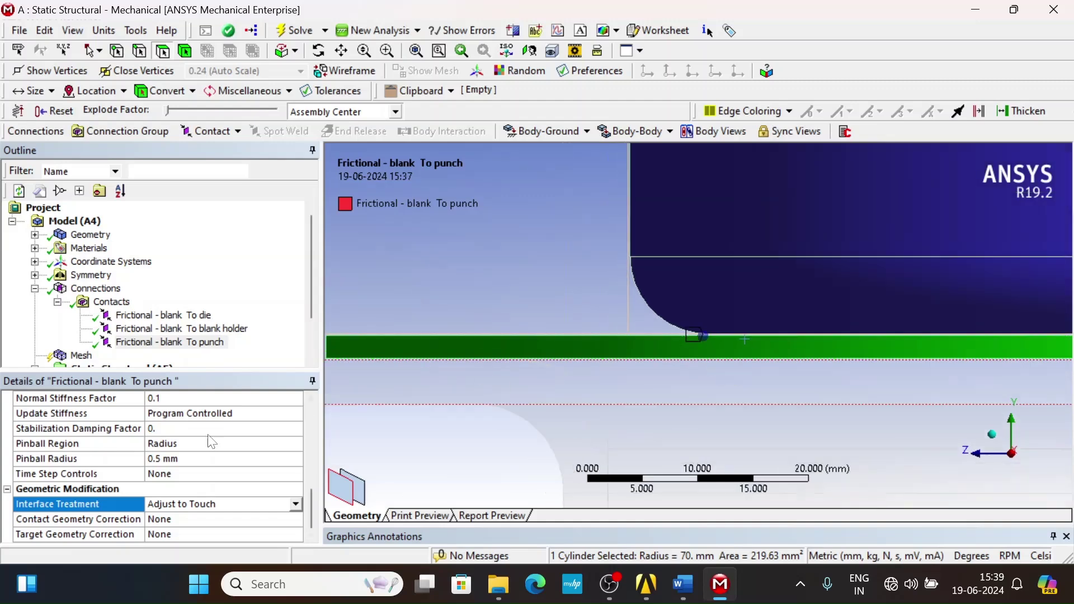
pyautogui.scroll(-1, 666, 360)
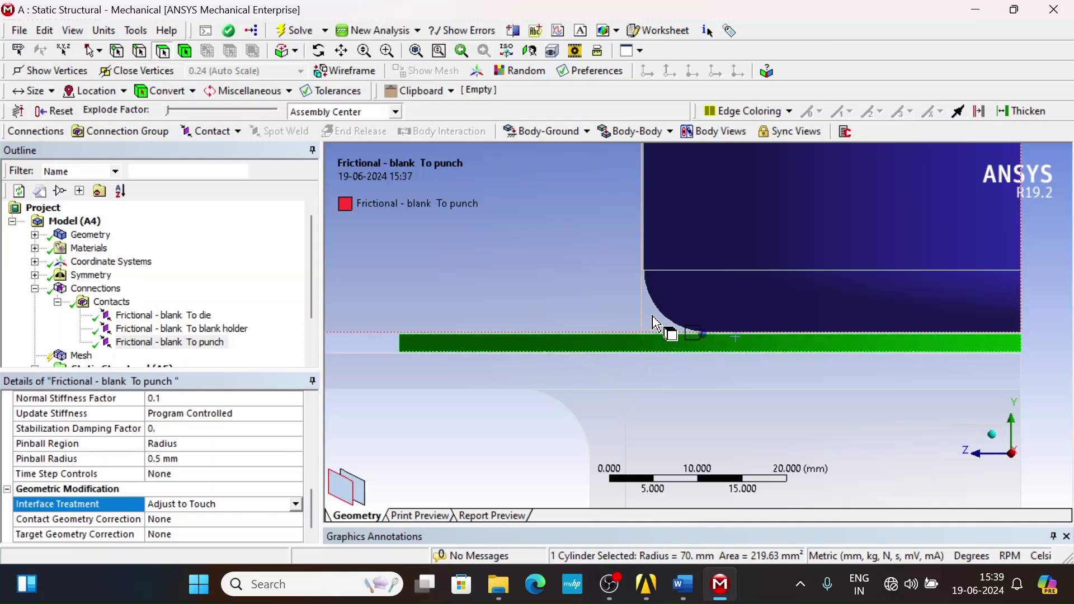
pyautogui.scroll(-1, 653, 323)
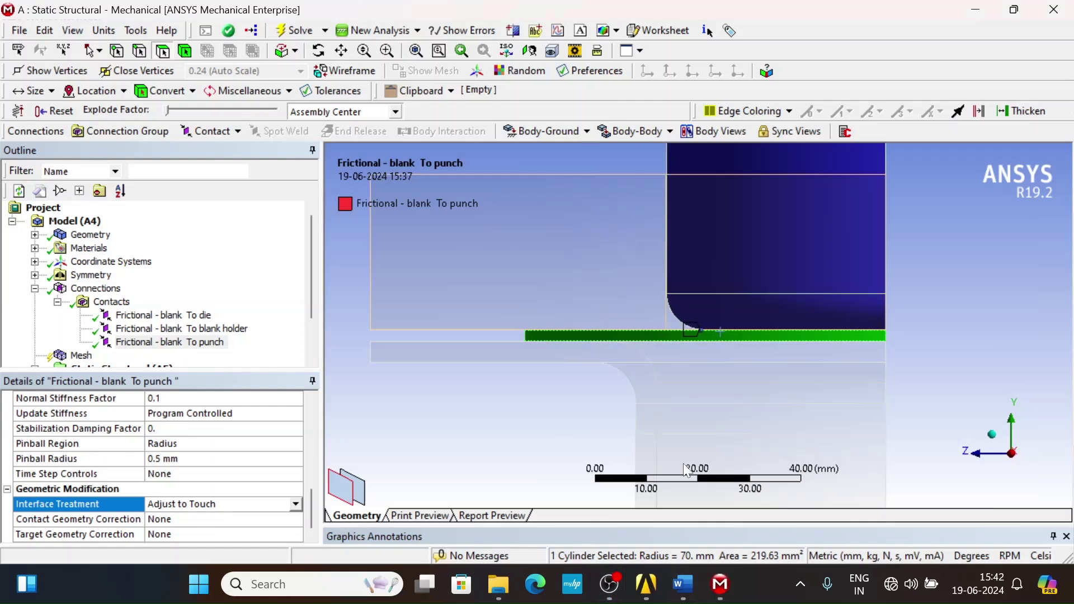
pyautogui.scroll(2, 644, 378)
pyautogui.scroll(3, 645, 379)
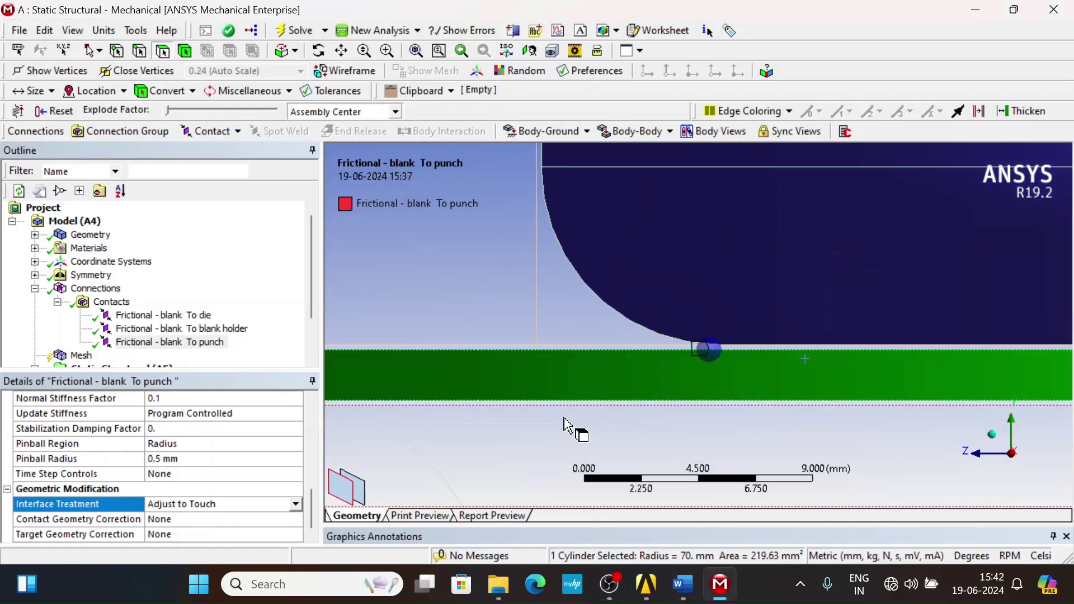
pyautogui.scroll(2, 730, 348)
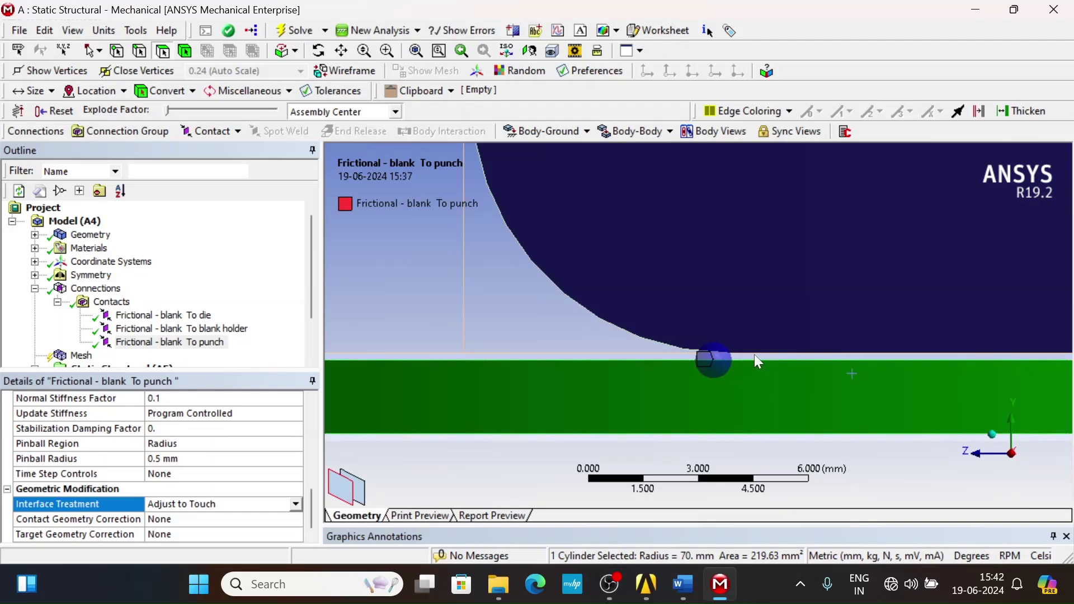
pyautogui.scroll(1, 754, 354)
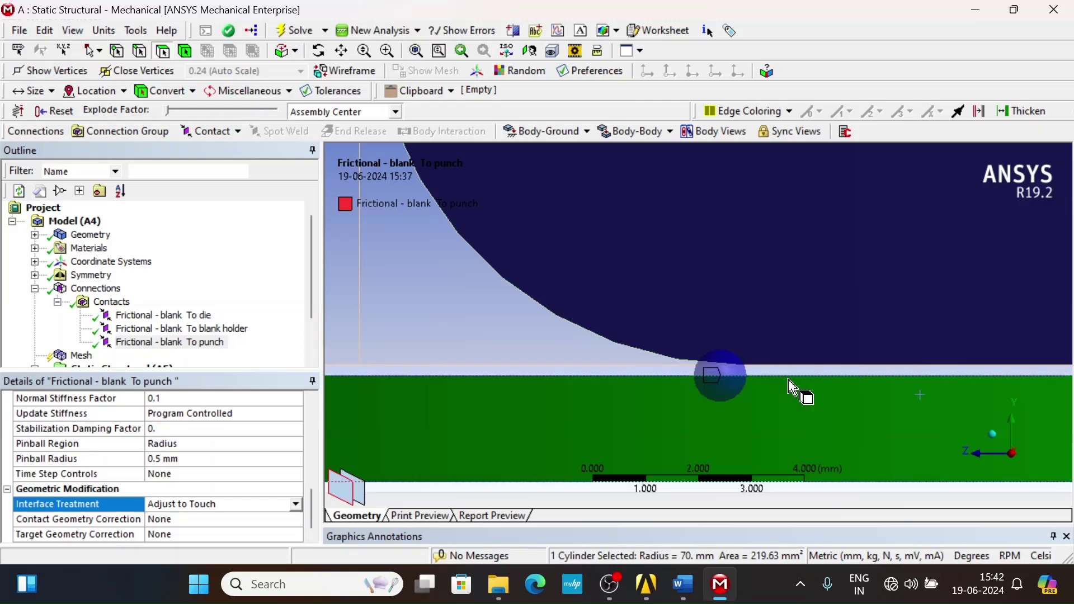
pyautogui.scroll(-1, 797, 374)
pyautogui.scroll(-5, 797, 374)
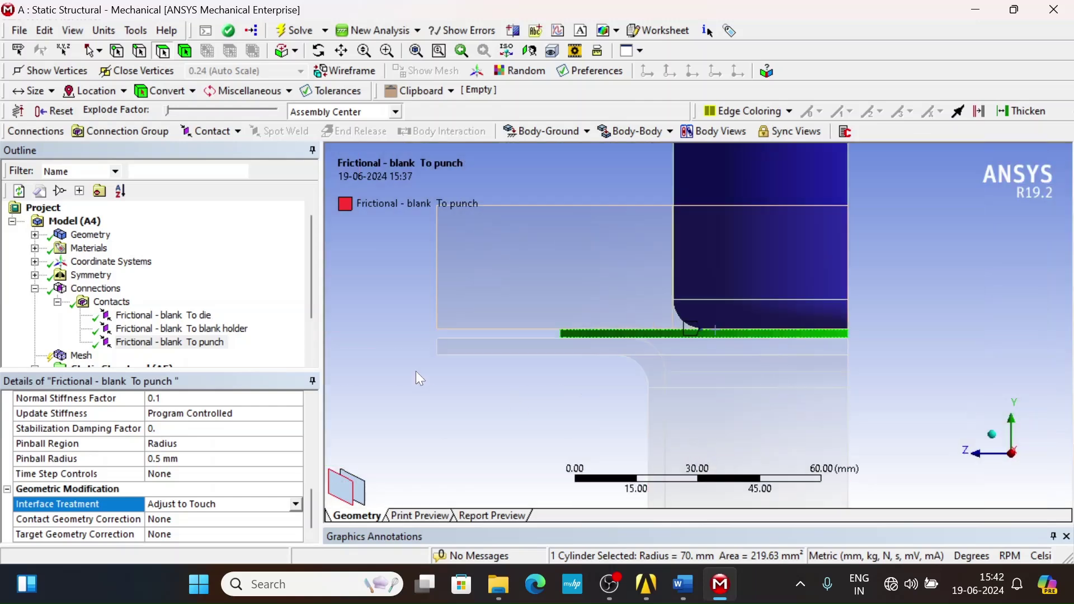
# Open the details of the Contacts group.
pyautogui.click(111, 304)
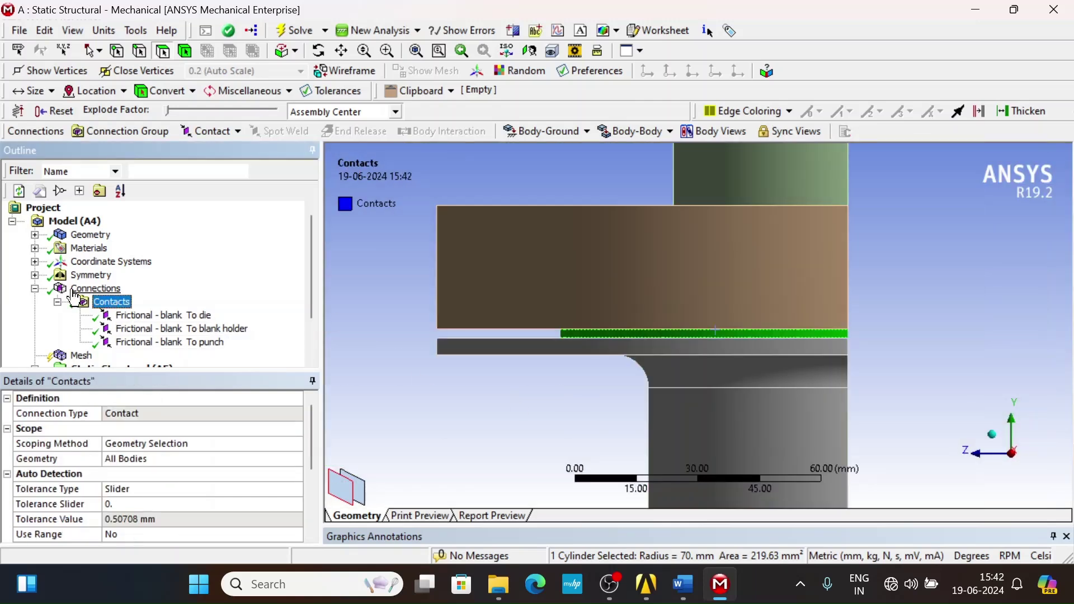